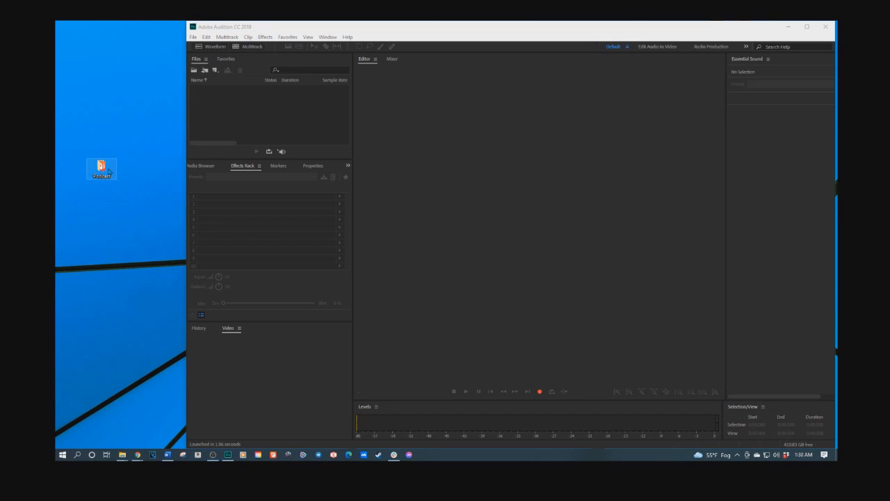
- Open the desktop Podcast folder and import 01 Highlights, 02 Standard Intro, 03 Actual Episode and Pop Music Intro into the project
double_click(101, 167)
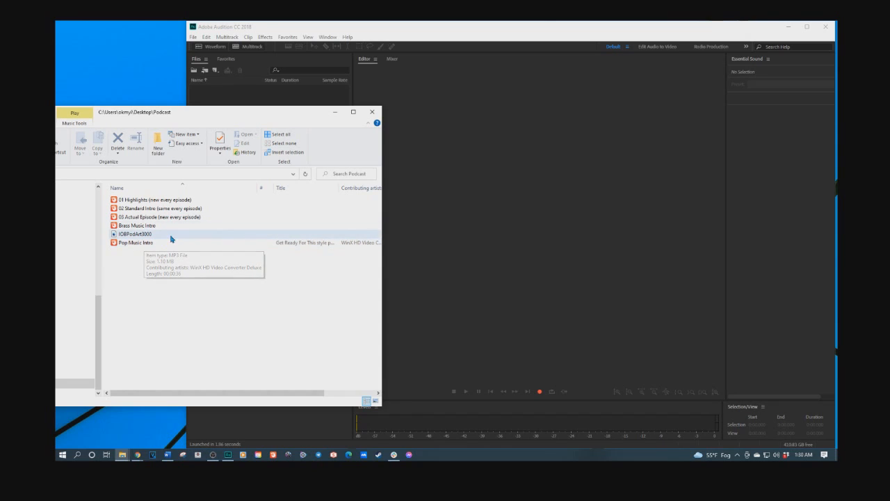
left_click(434, 233)
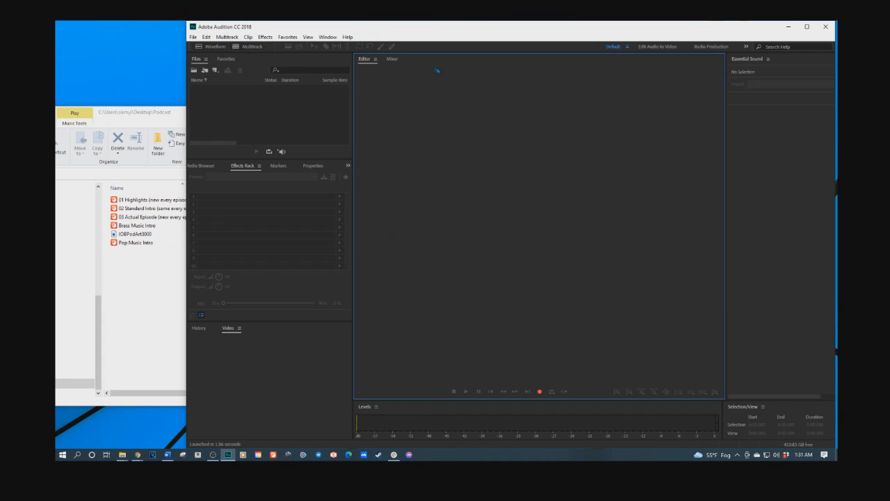
left_click(179, 203)
left_click_drag(219, 201, 178, 220)
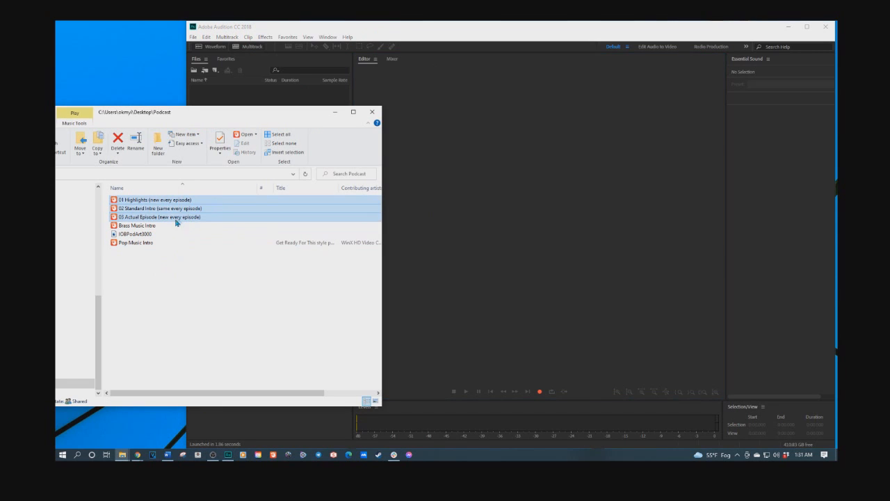
left_click(138, 245, "ctrl")
left_click_drag(136, 204, 432, 201)
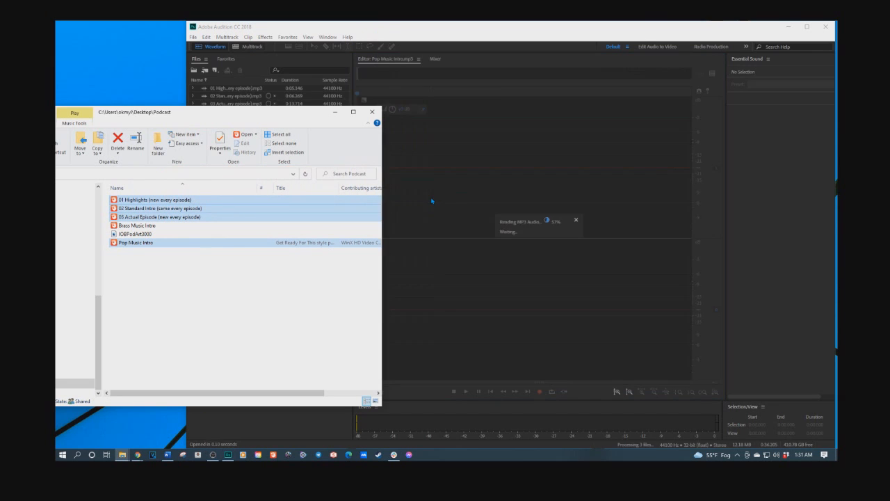
left_click(467, 26)
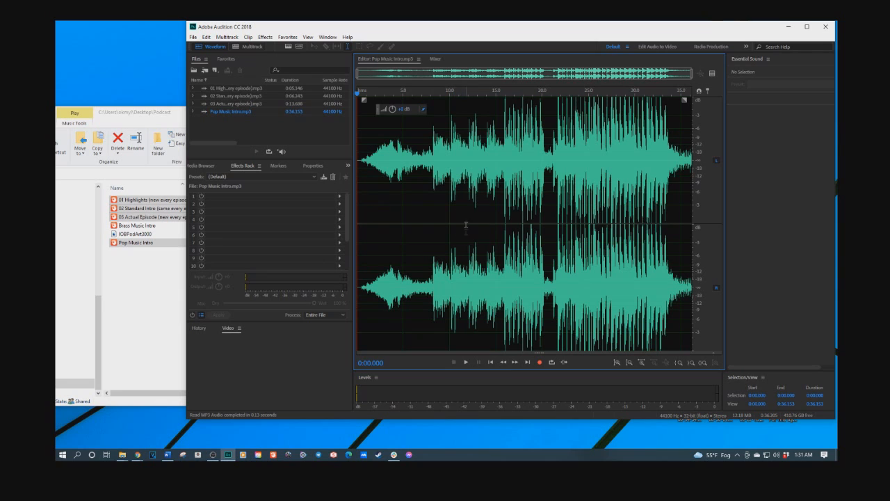
- Open the Actual Episode, Standard Intro and Highlights files in the waveform editor to review them
left_click(222, 105)
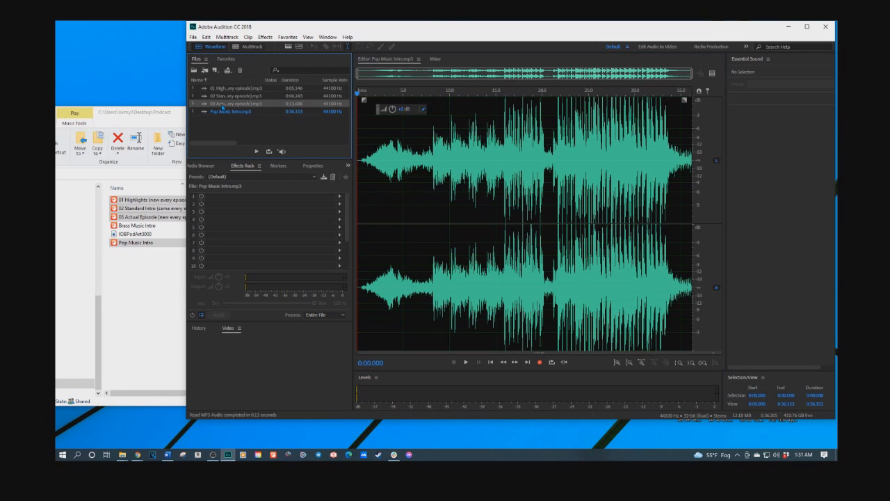
double_click(221, 107)
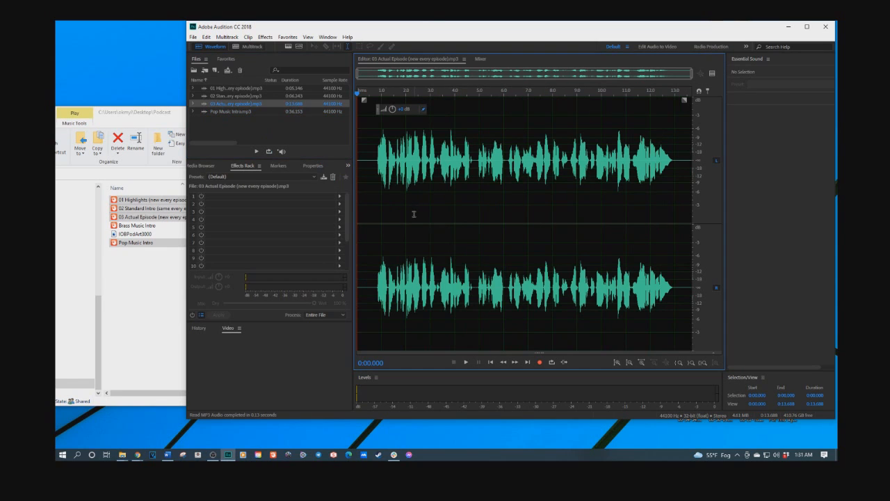
double_click(223, 95)
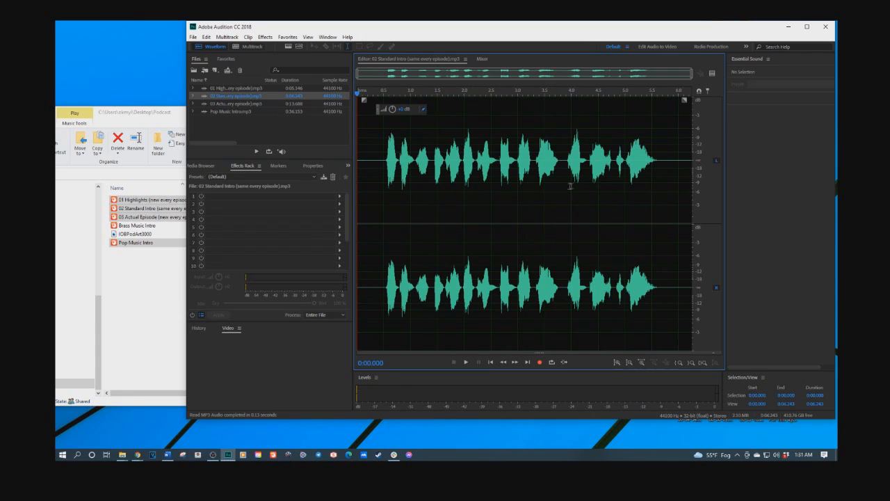
double_click(230, 89)
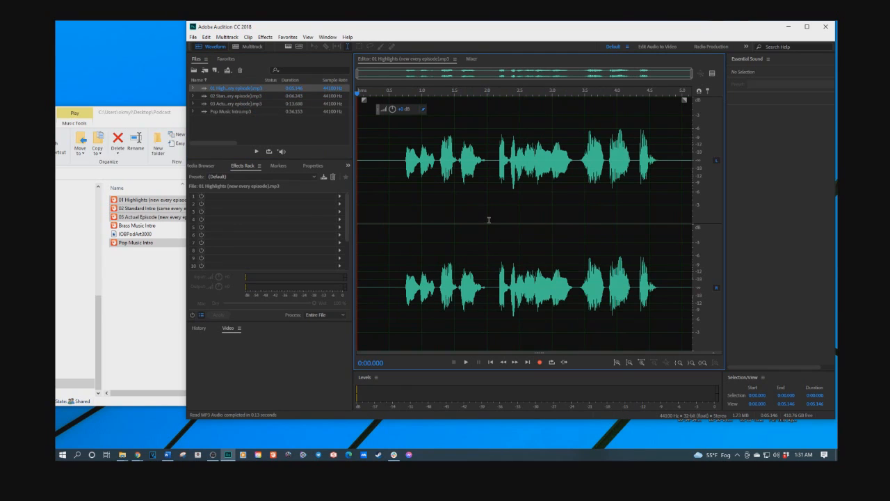
- Maximize the window and create a new multitrack session named Tutorial
left_click(806, 26)
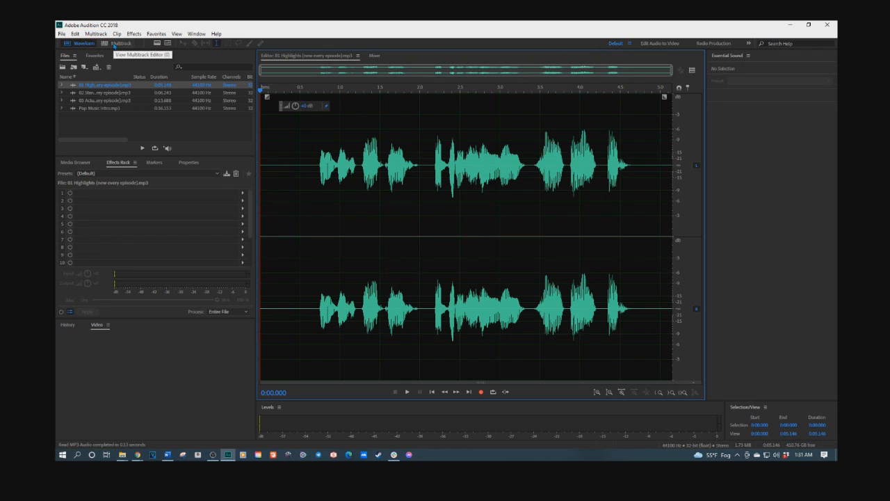
left_click(114, 43)
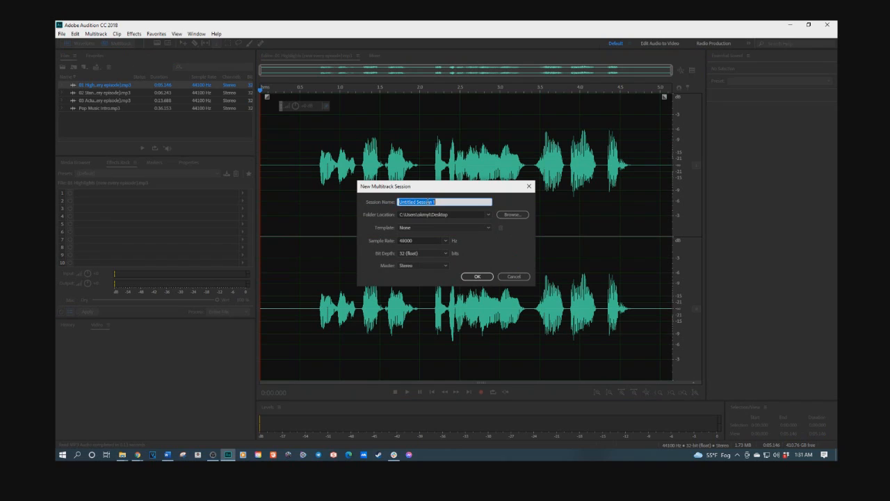
type("Tutorial")
left_click(476, 277)
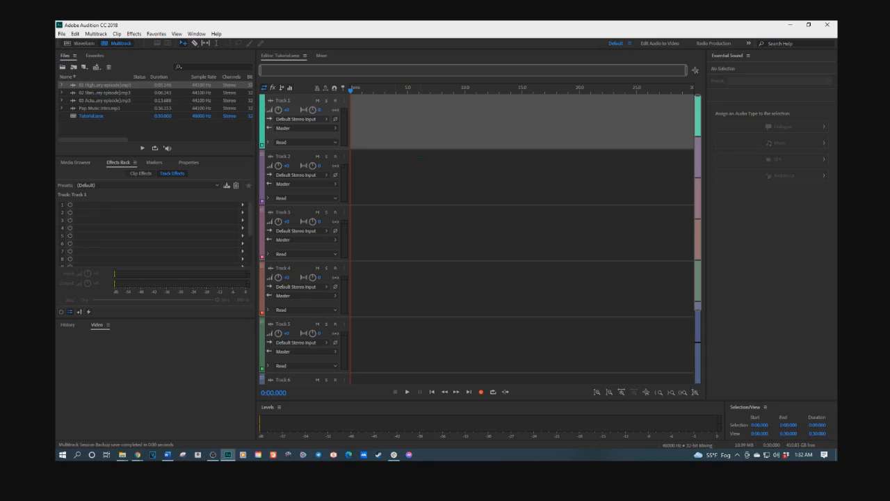
- Place Highlights, Standard Intro, Actual Episode and Pop Music Intro onto Tracks 1 to 4 respectively
left_click_drag(86, 84, 361, 132)
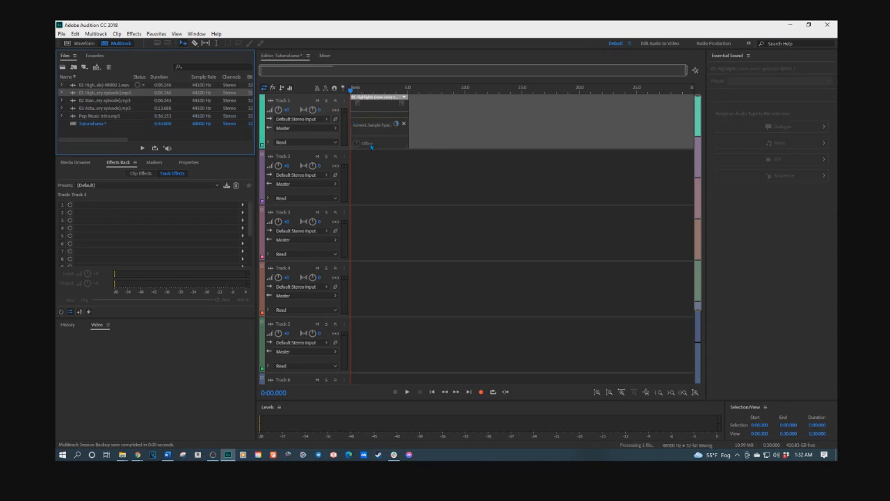
left_click_drag(94, 102, 413, 198)
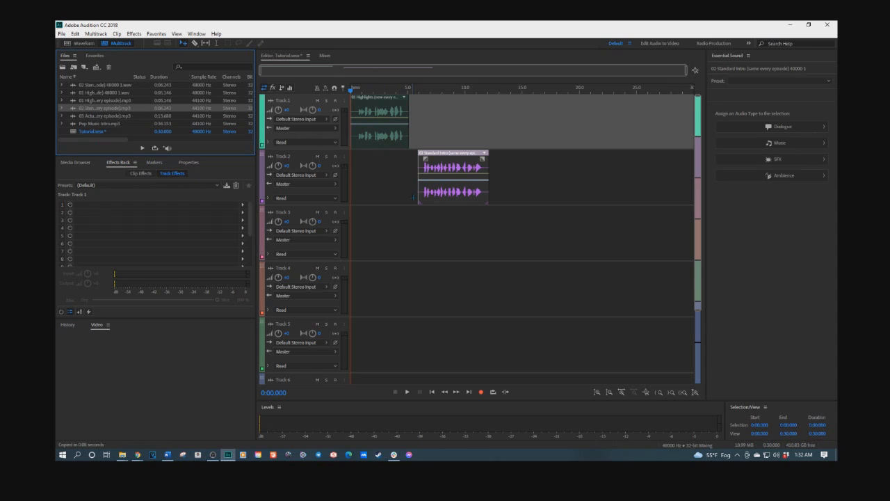
left_click_drag(97, 116, 510, 241)
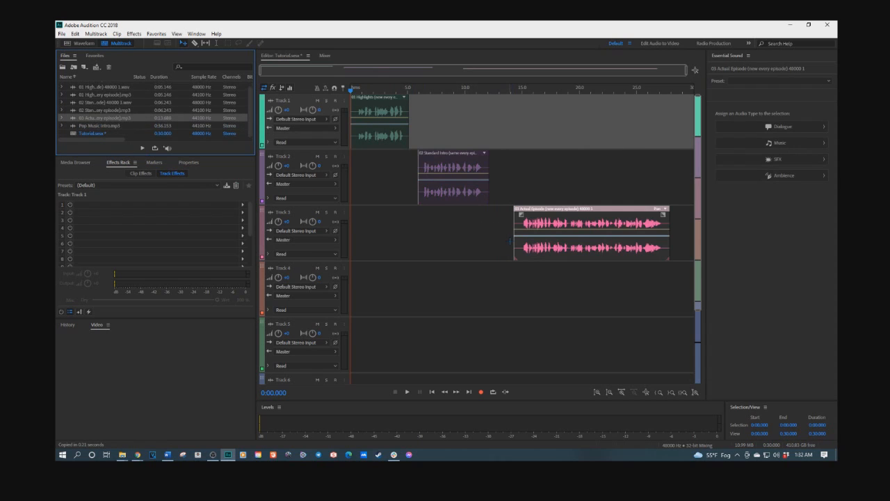
left_click_drag(97, 125, 391, 283)
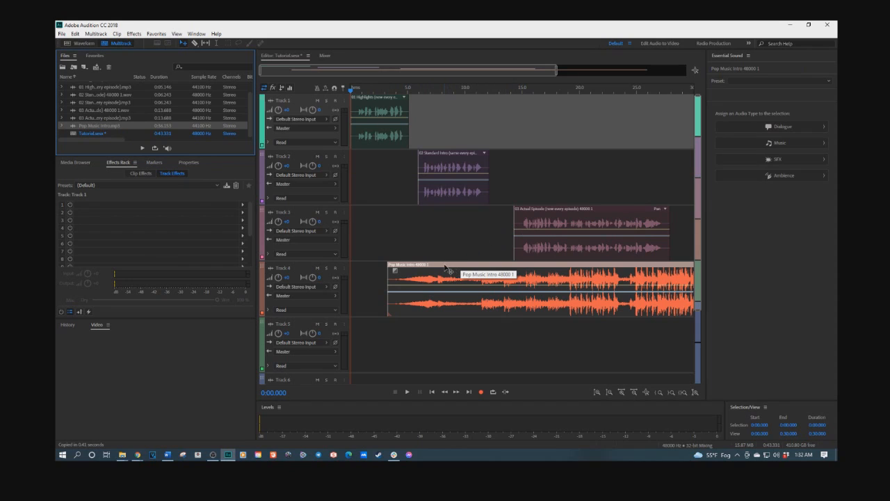
- Rearrange the clips so Pop Music Intro sits on Track 2, Standard Intro on Track 3 and Actual Episode on Track 4
left_click_drag(445, 267, 568, 175)
left_click_drag(465, 158, 475, 276)
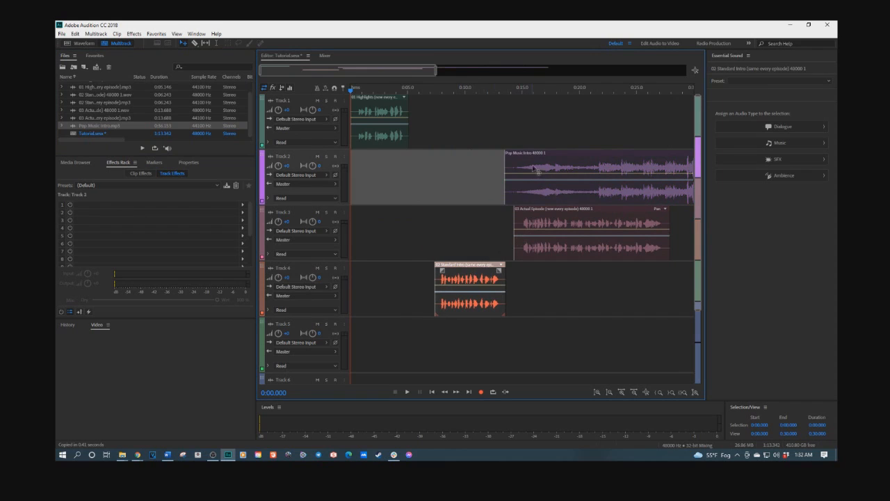
left_click_drag(539, 159, 410, 161)
left_click_drag(547, 215, 574, 273)
left_click_drag(481, 278, 494, 223)
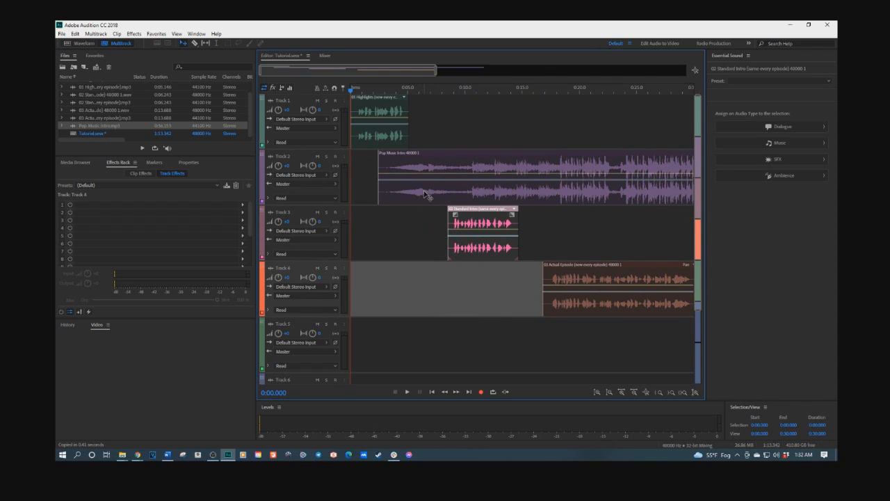
left_click_drag(419, 154, 456, 155)
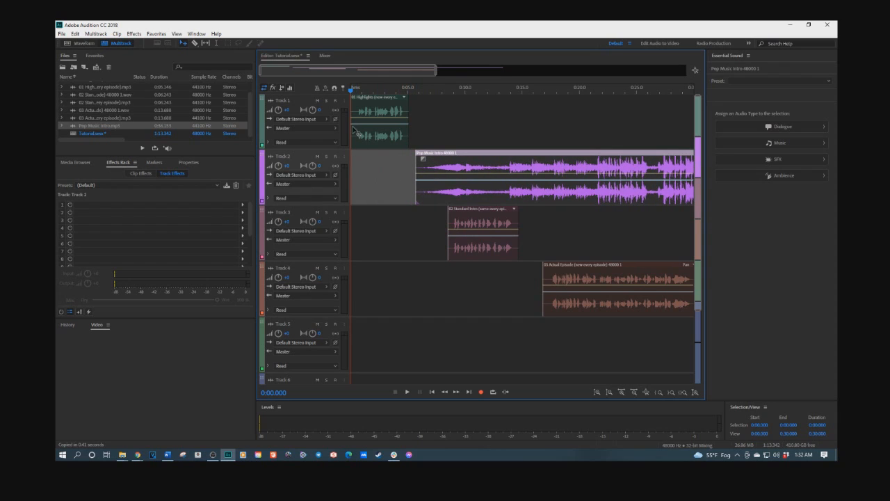
- Play the opening, push Pop Music Intro later and slide Standard Intro to start right after Highlights, about 5 seconds in
key("space")
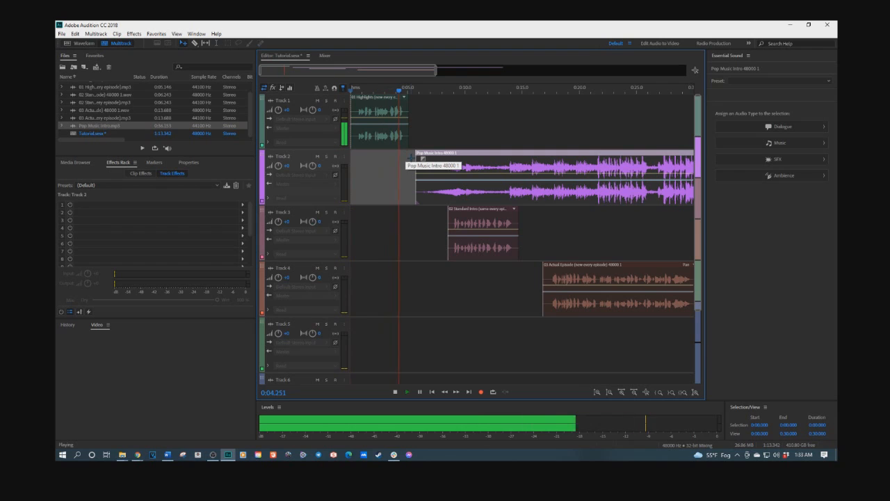
key("space")
left_click_drag(436, 155, 554, 154)
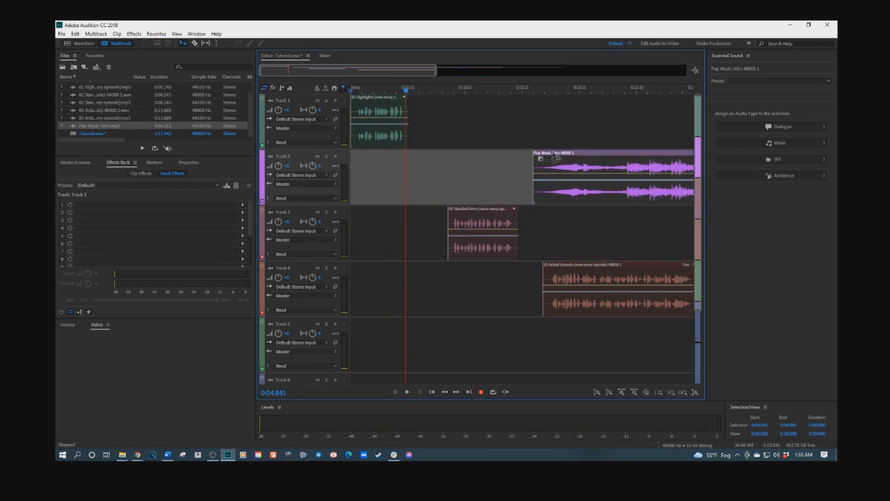
left_click_drag(471, 214, 430, 214)
- Play back and move Actual Episode to start right after Standard Intro, about 11 seconds in
key("space")
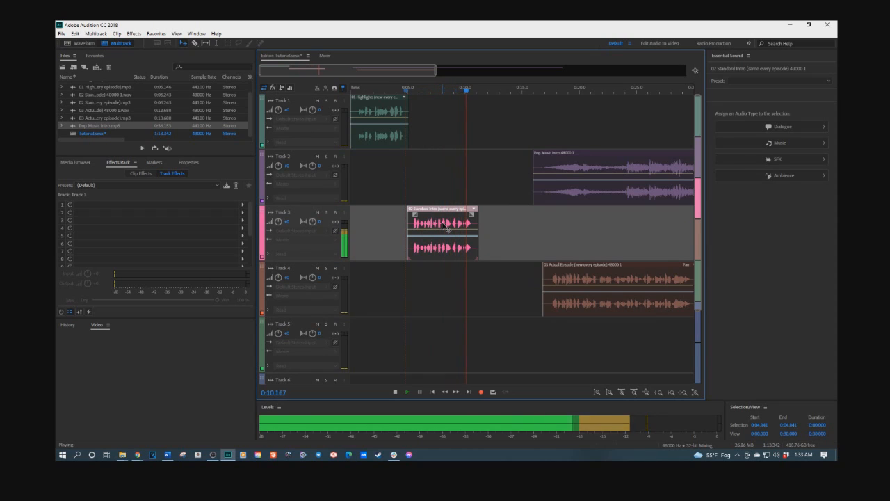
key("space")
left_click_drag(574, 271, 509, 269)
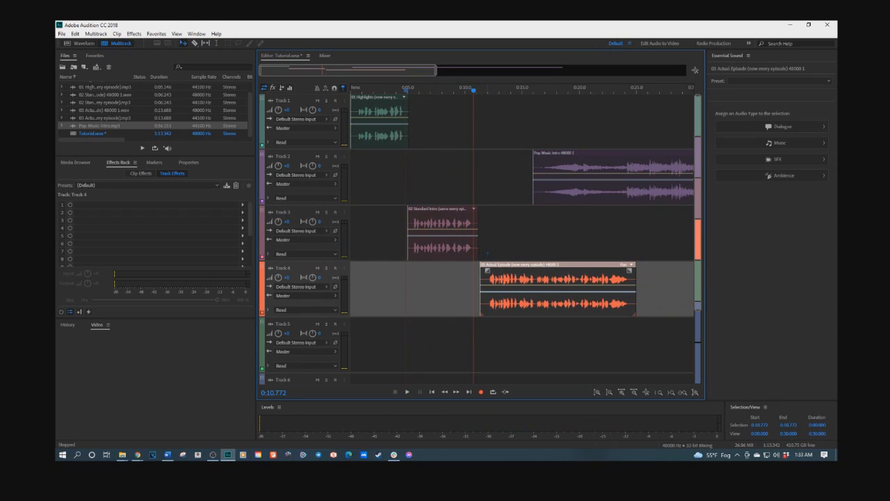
left_click(487, 253)
key("space")
- Move Pop Music Intro to start where Actual Episode ends, about 25 seconds in, and play it
left_click(554, 154)
left_click_drag(554, 154, 659, 155)
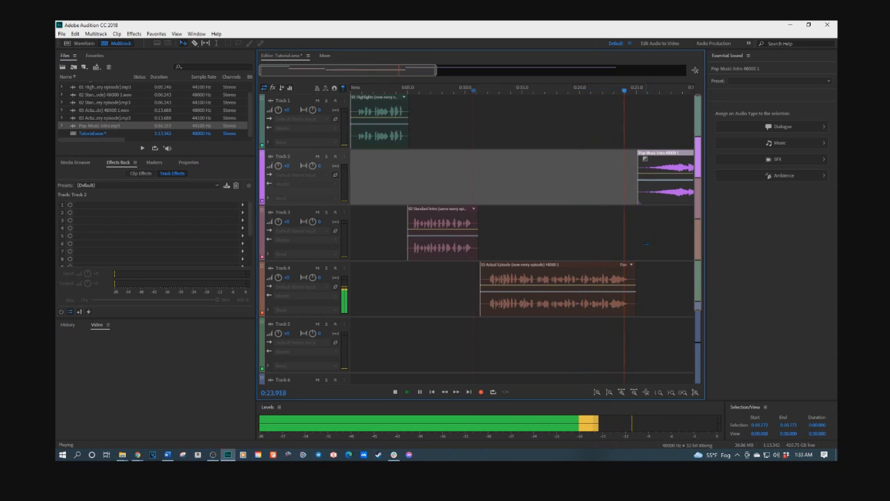
key("space")
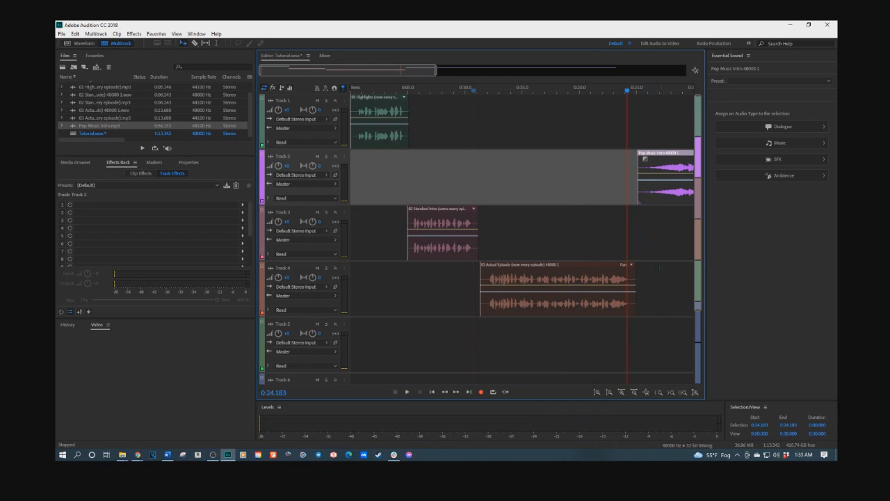
- Zoom out to show the whole session and play back the full arrangement
scroll(650, 209, "down", 1)
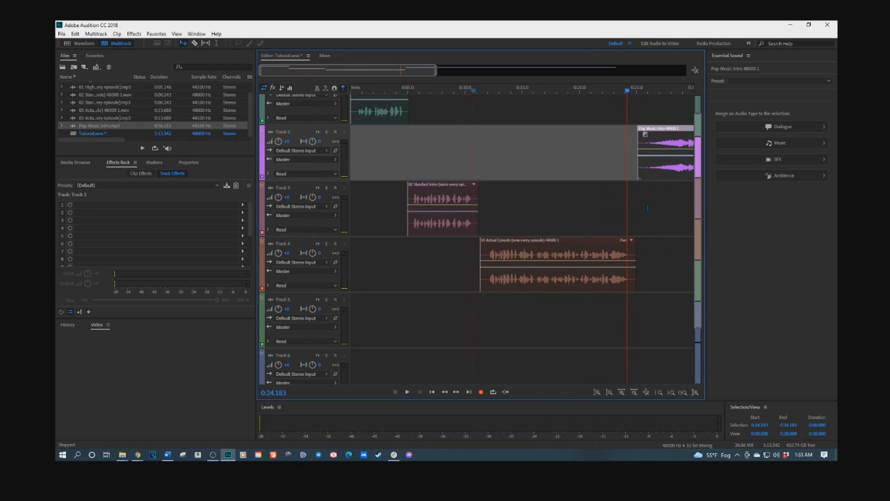
key("minus")
key("minus")
key("minus")
key("minus")
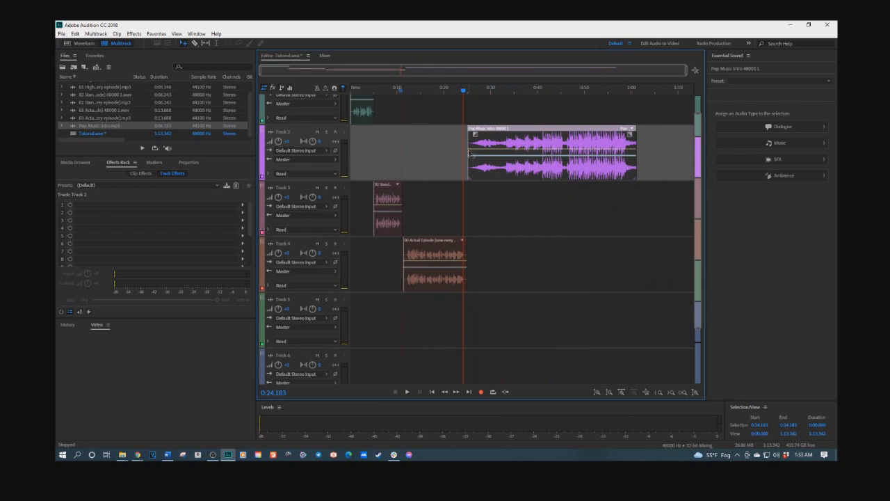
key("space")
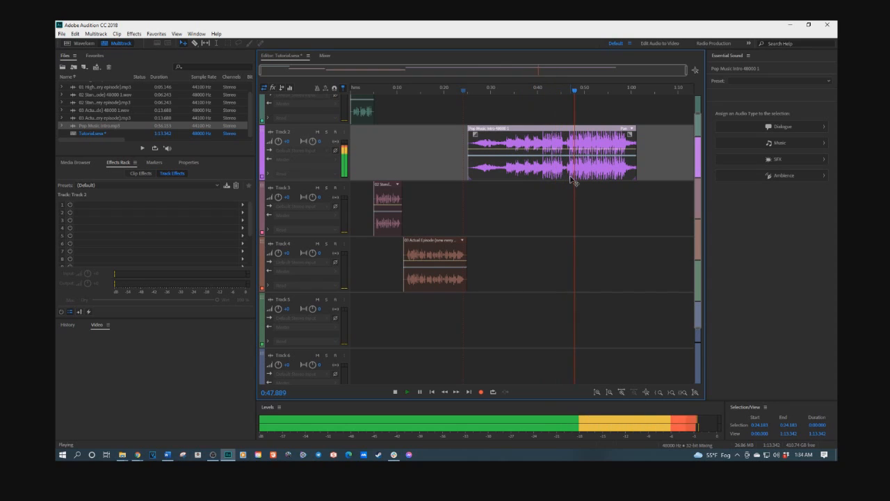
key("space")
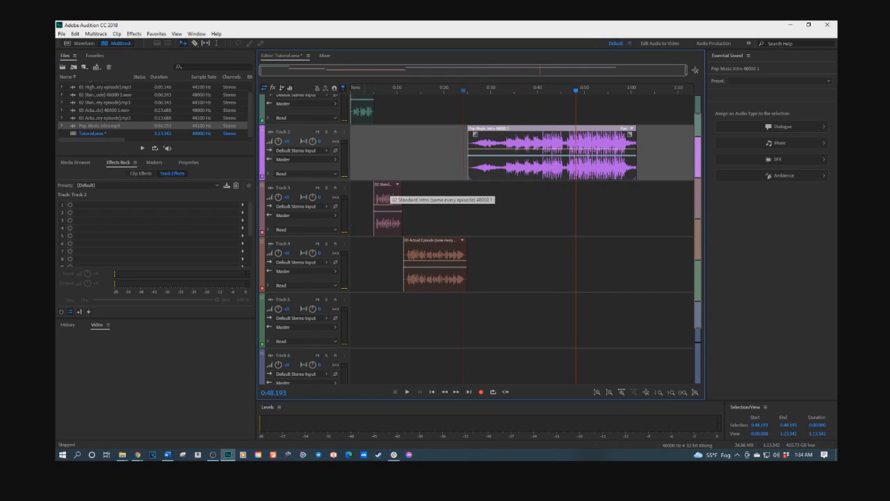
- Move Pop Music Intro to start about 2 seconds in and Standard Intro to about 8 seconds
left_click_drag(57, 25, 562, 40)
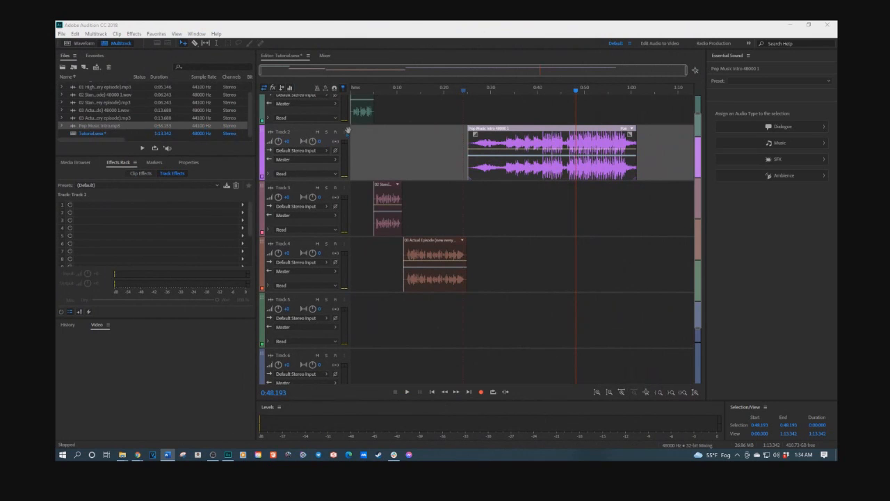
left_click_drag(506, 139, 398, 138)
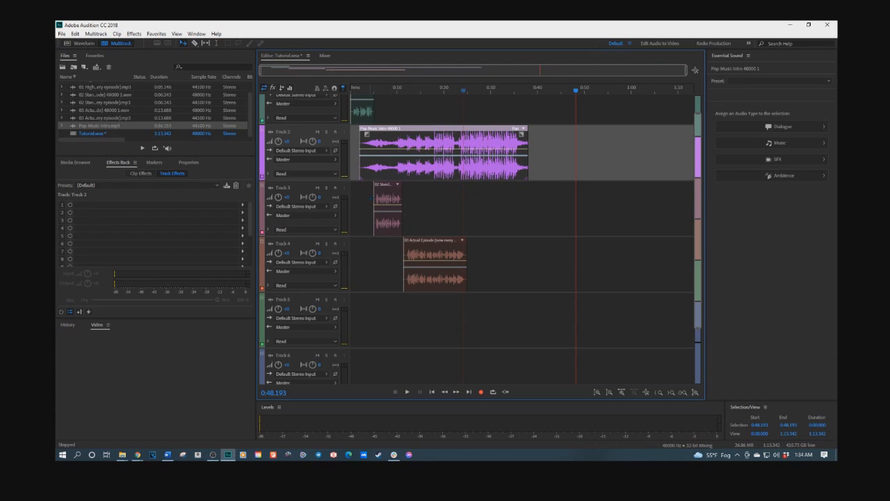
left_click_drag(376, 191, 392, 190)
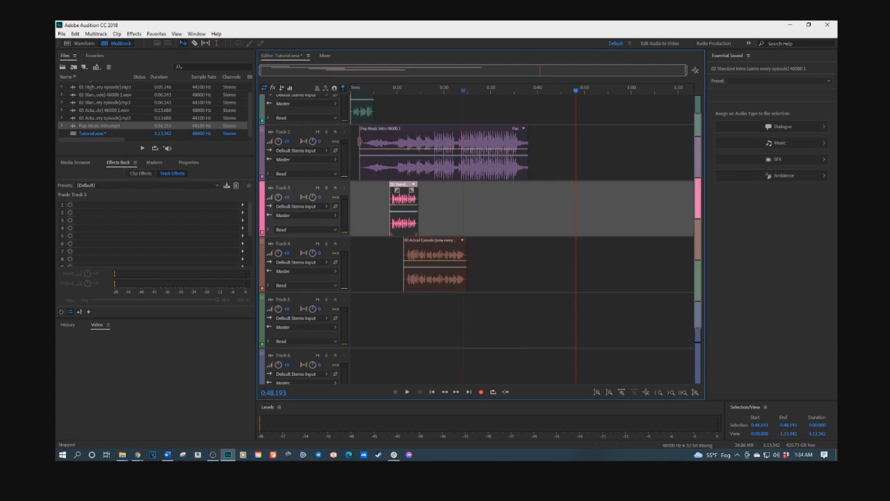
- Zoom in on the start of the session to inspect the clip timing
left_click(363, 114)
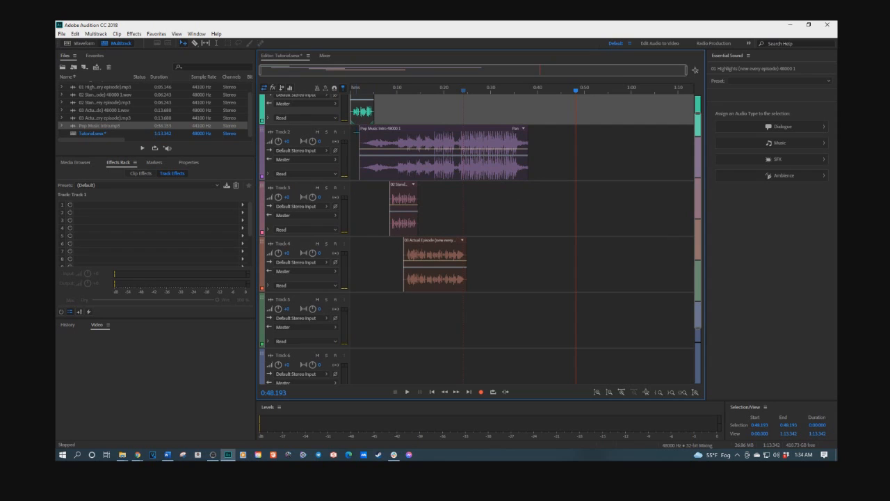
left_click(358, 90)
scroll(357, 91, "up", 3)
scroll(359, 98, "up", 1)
scroll(362, 100, "down", 2)
scroll(362, 100, "up", 1)
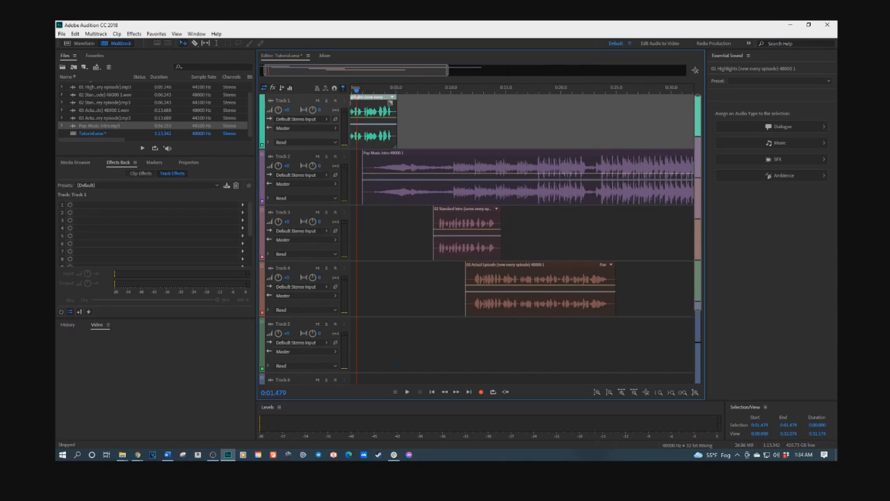
left_click_drag(334, 71, 328, 72)
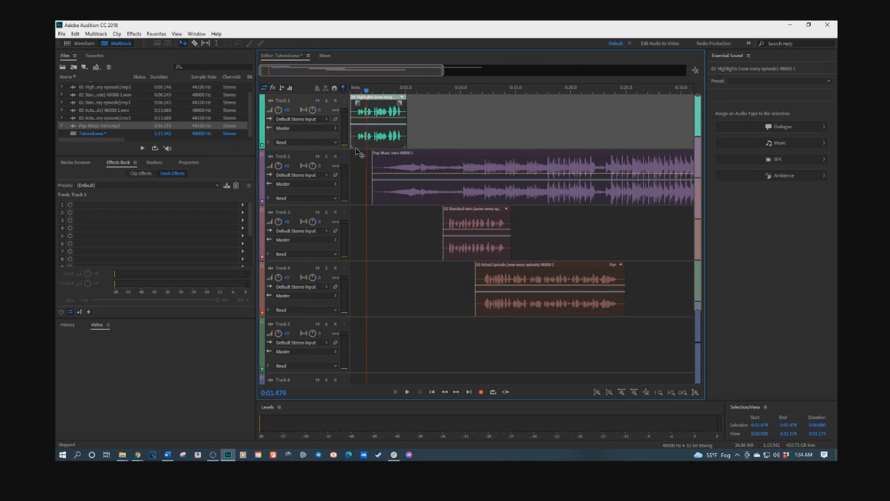
- Play the session from the start to review the opening clips
left_click(353, 91)
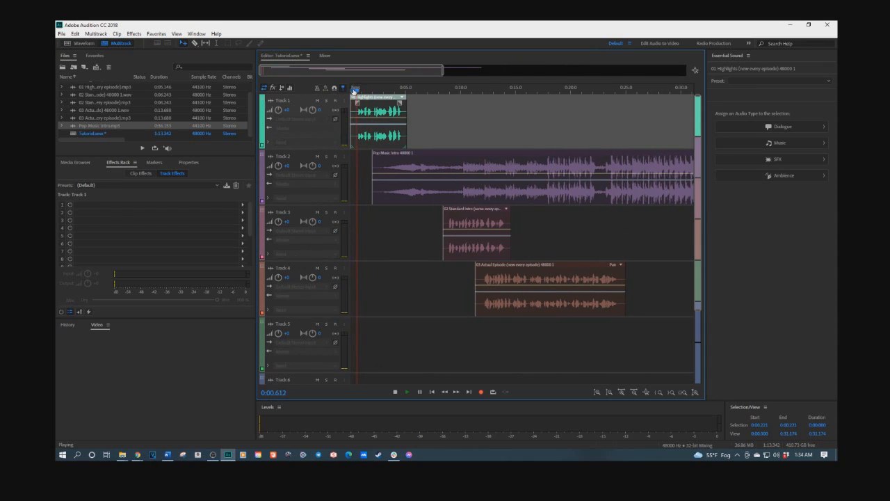
key("space")
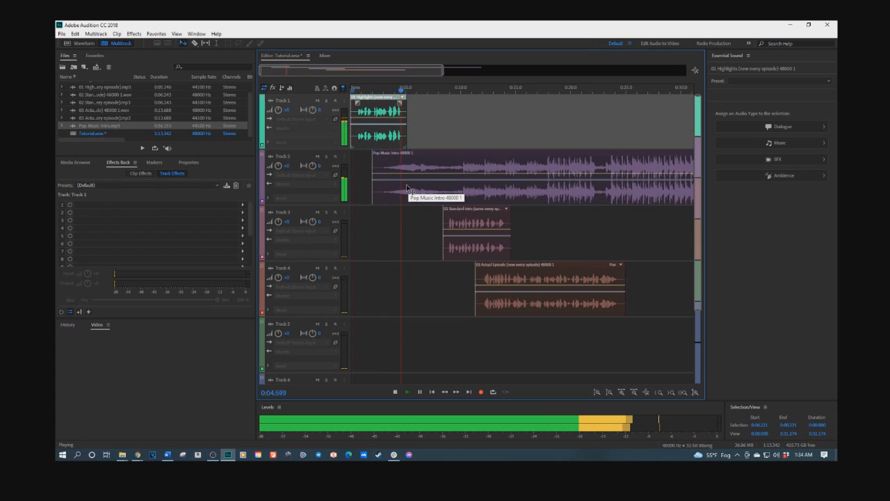
key("space")
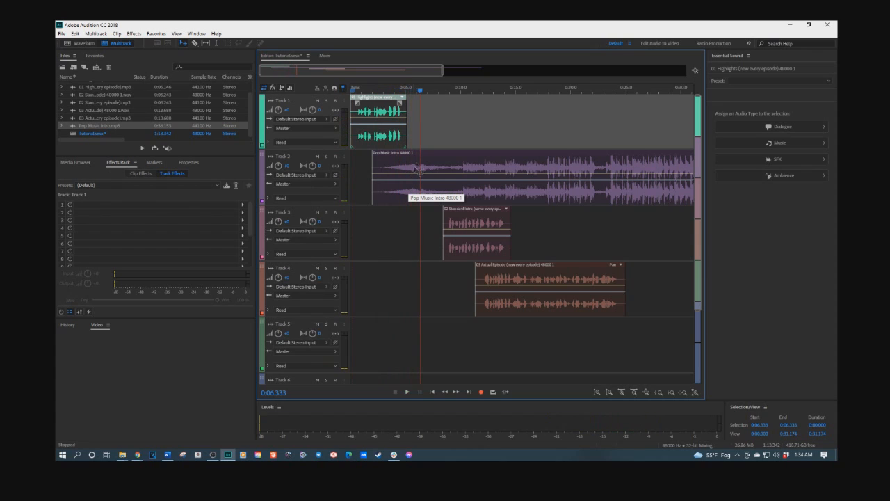
- Nudge Pop Music Intro slightly earlier, to about 1 second, and play from about 3 seconds
left_click(432, 158)
left_click_drag(432, 157, 422, 158)
left_click(385, 91)
key("space")
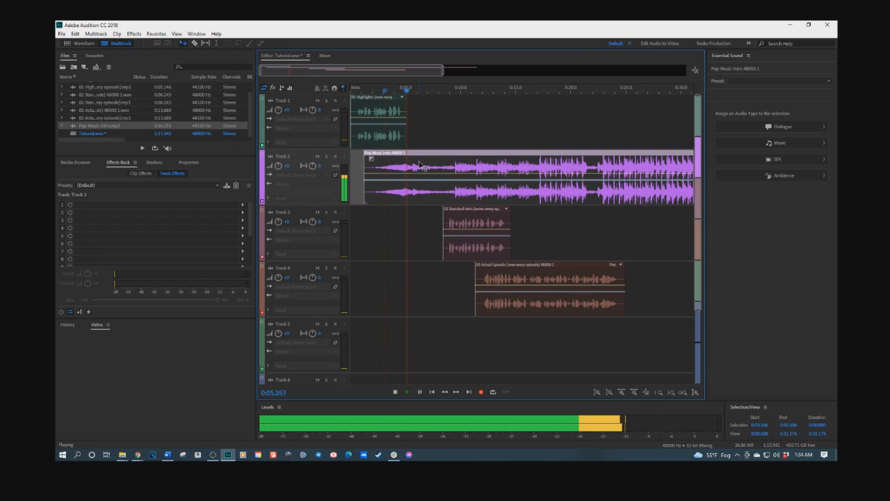
key("space")
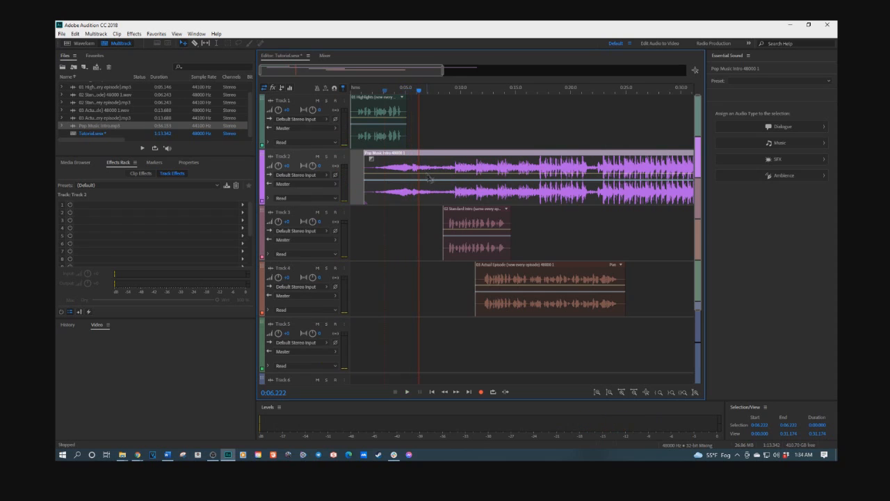
- Move Standard Intro to about 11.5 seconds and Actual Episode to about 20.5 seconds, then play from the start
left_click_drag(460, 213, 497, 213)
left_click_drag(518, 270, 621, 270)
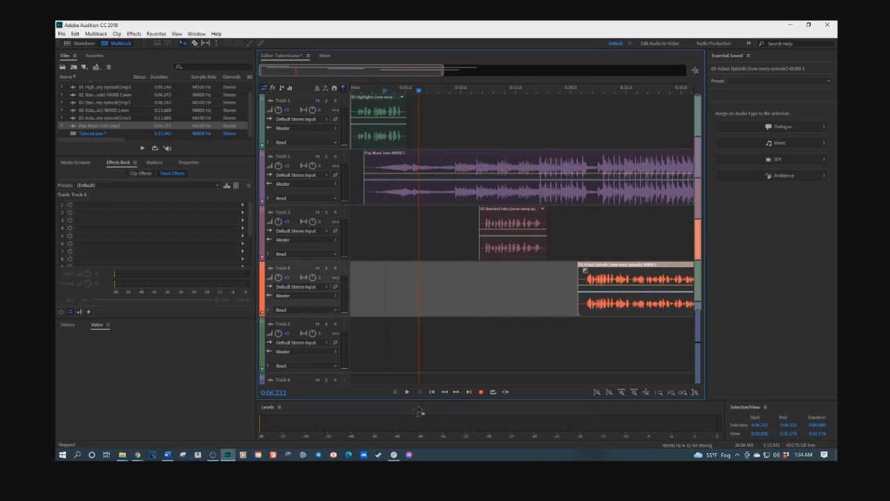
left_click(431, 392)
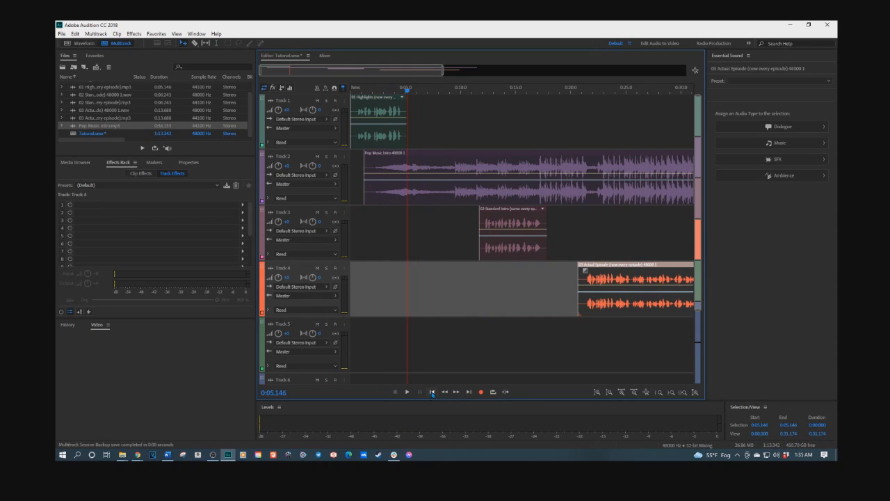
left_click(431, 391)
left_click(431, 391)
key("space")
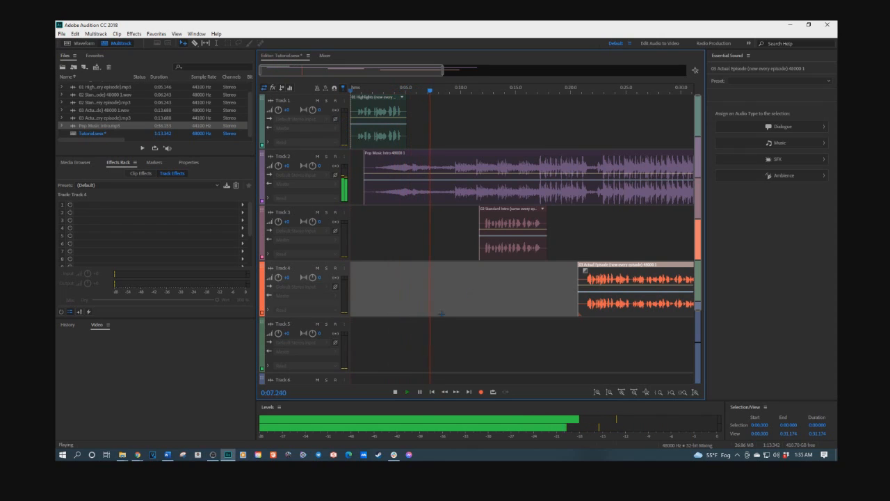
- Move Standard Intro to about 23 seconds and Actual Episode to about 24 seconds during playback
left_click_drag(504, 218, 615, 239)
left_click_drag(606, 271, 646, 273)
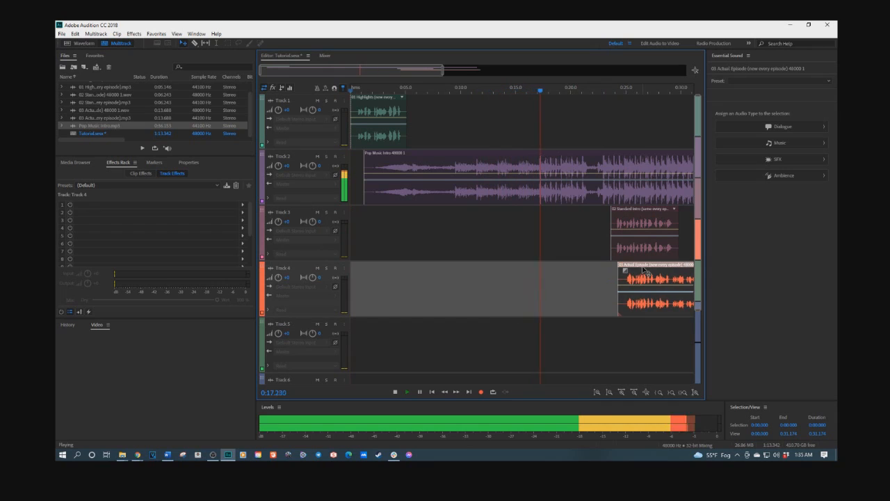
key("space")
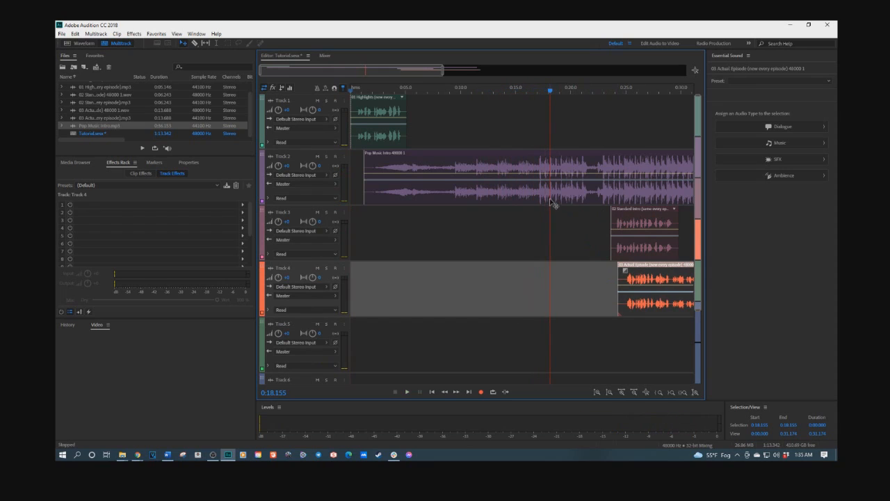
- Move Standard Intro back to about 18 seconds and play that section
left_click_drag(621, 213, 560, 216)
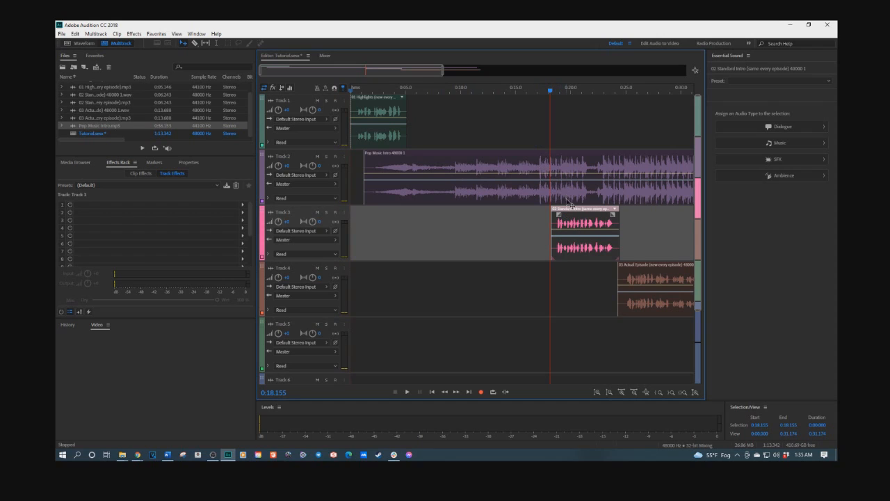
left_click_drag(571, 215, 566, 215)
left_click(528, 91)
key("space")
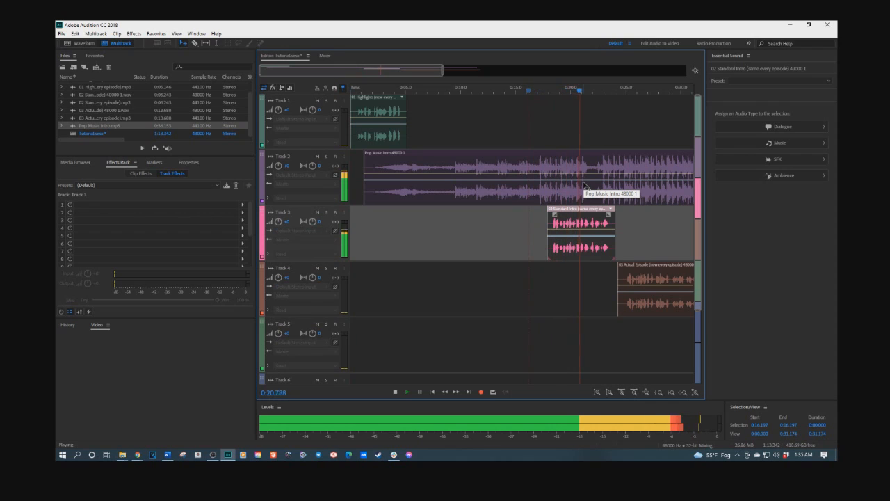
key("space")
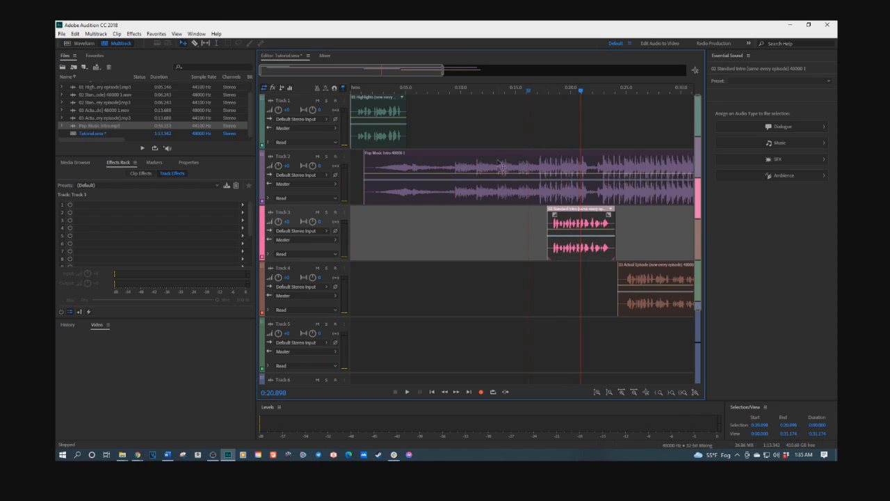
- Change Track 2's color to a magenta swatch with hue 280
left_click(547, 177)
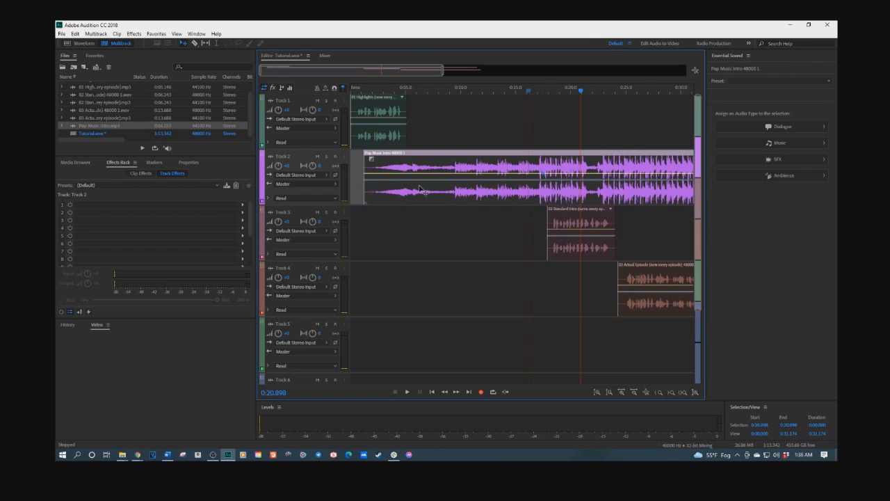
right_click(261, 177)
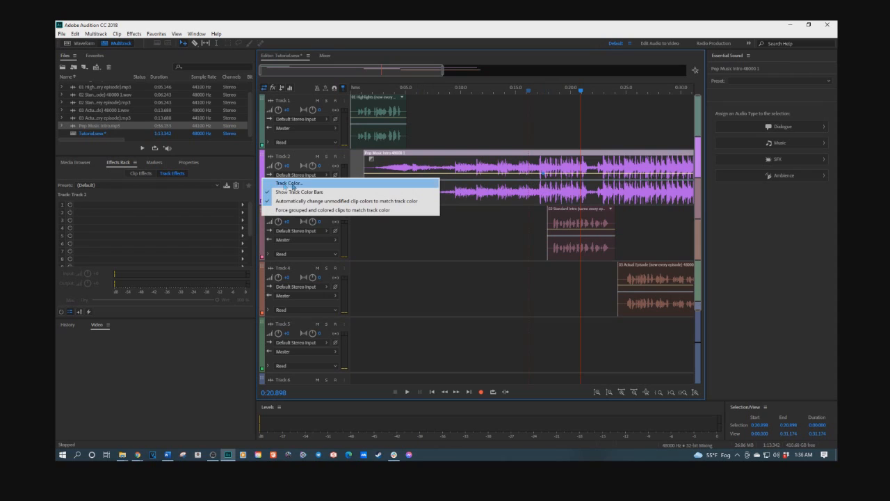
left_click(293, 184)
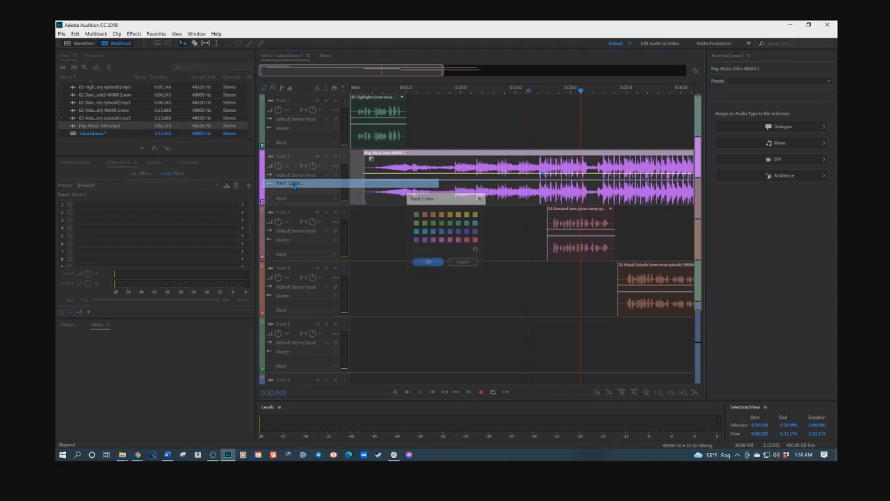
left_click(466, 234)
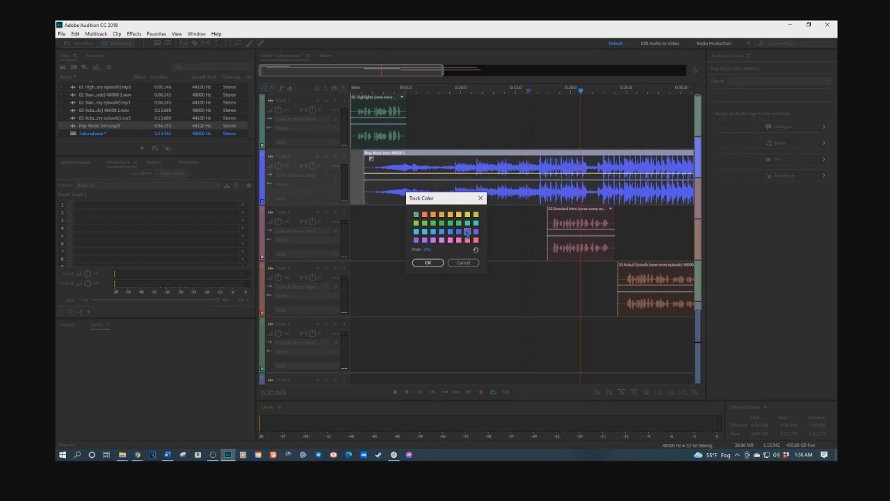
left_click(434, 215)
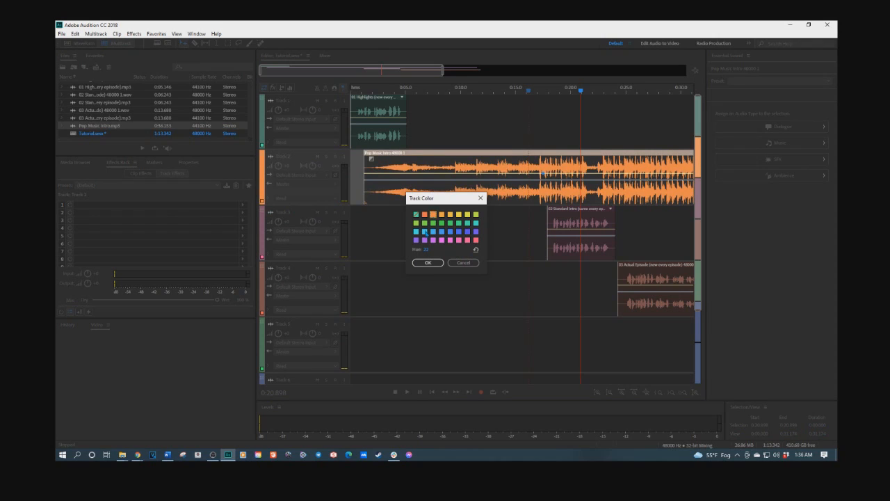
left_click(425, 240)
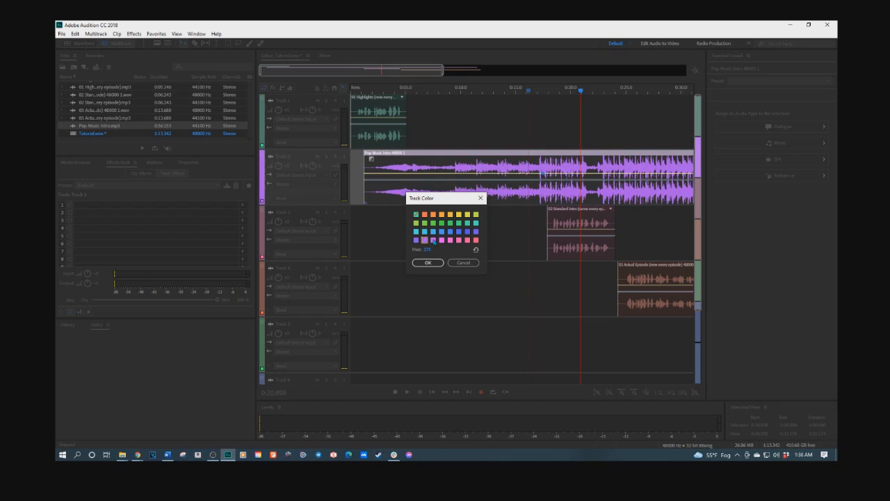
left_click(442, 241)
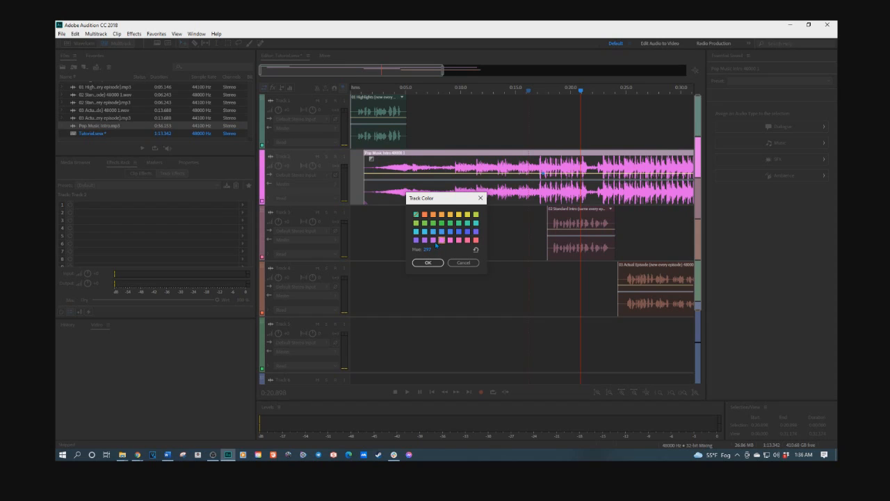
left_click(433, 240)
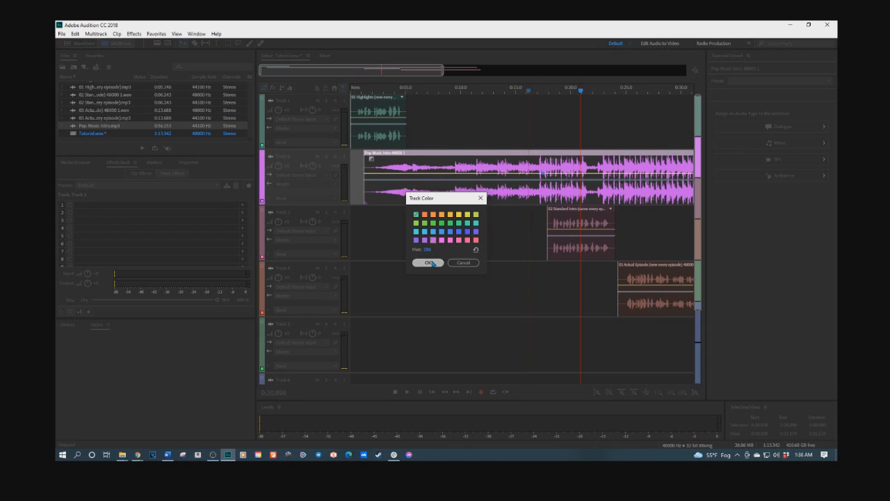
left_click(426, 262)
- Drag Pop Music Intro's volume envelope near 17 seconds to lower the music under the intro
mouse_move(544, 177)
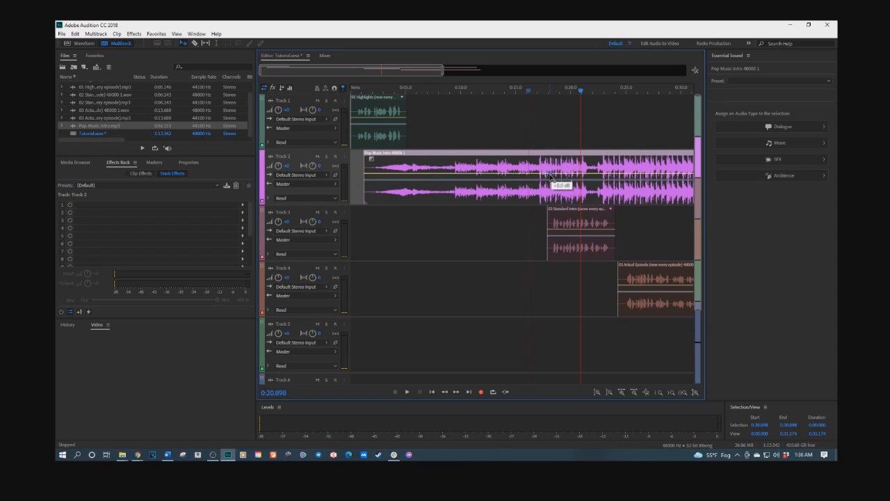
left_click_drag(551, 178, 550, 167)
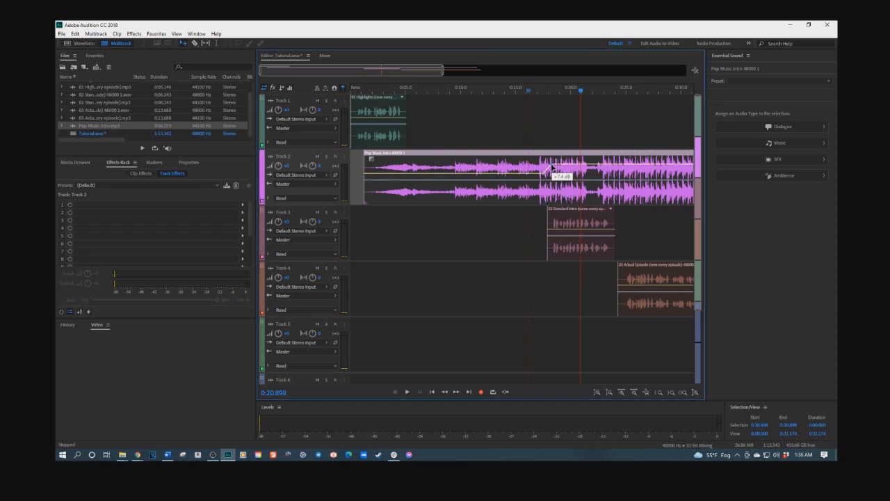
left_click_drag(553, 169, 550, 193)
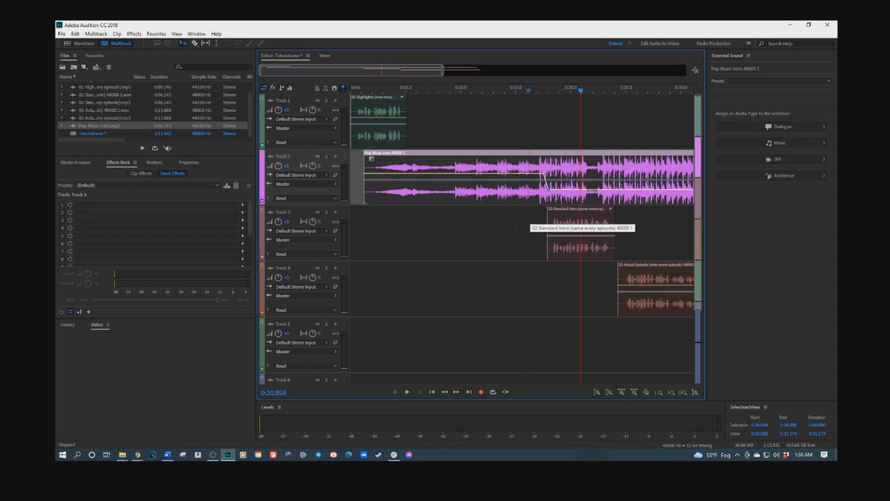
- Play from about 16 seconds and move Actual Episode later to about 28 seconds
left_click(526, 93)
key("space")
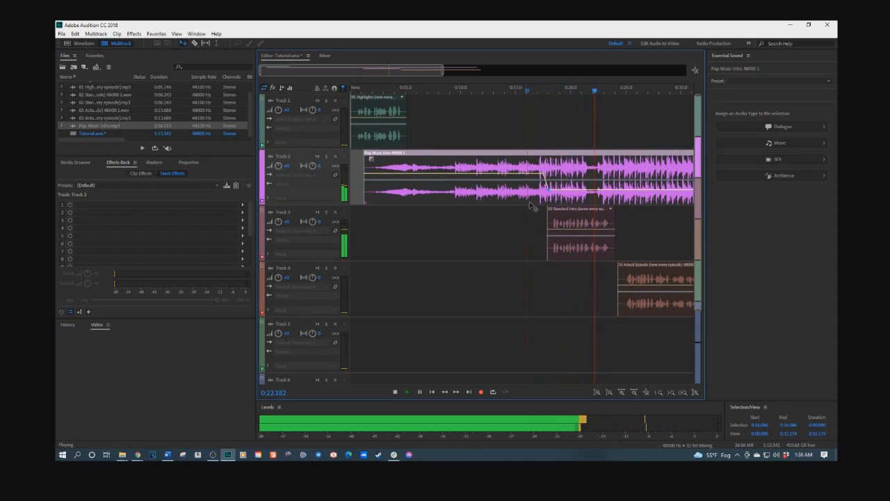
left_click_drag(642, 267, 684, 269)
key("space")
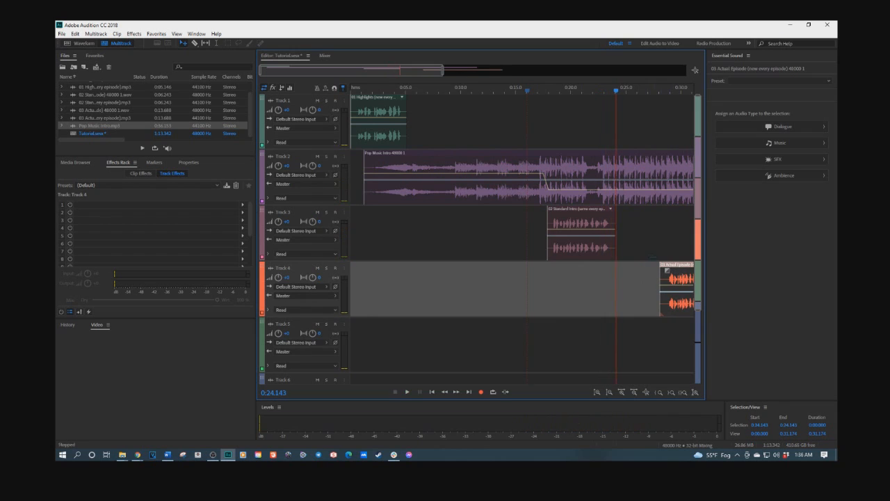
- Zoom in around 24 seconds and raise Pop Music Intro's volume envelope point after Standard Intro
scroll(631, 225, "down", 1)
scroll(625, 225, "up", 1)
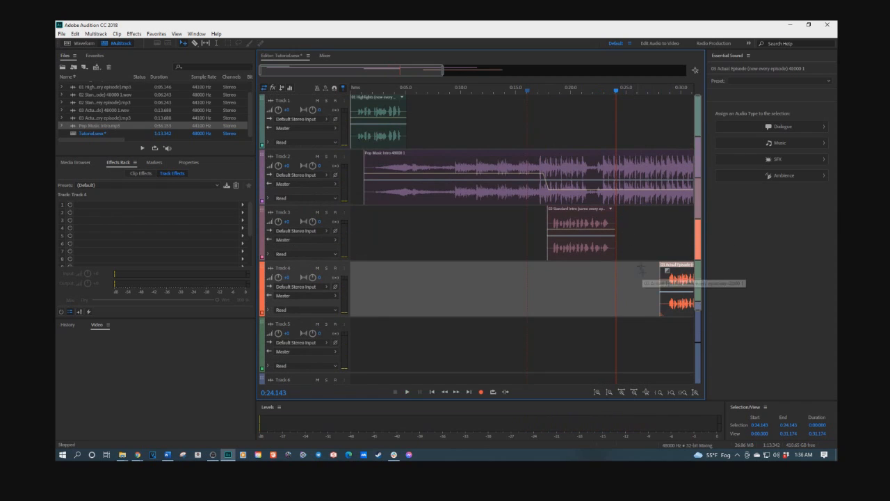
scroll(643, 263, "down", 1)
scroll(599, 247, "down", 1)
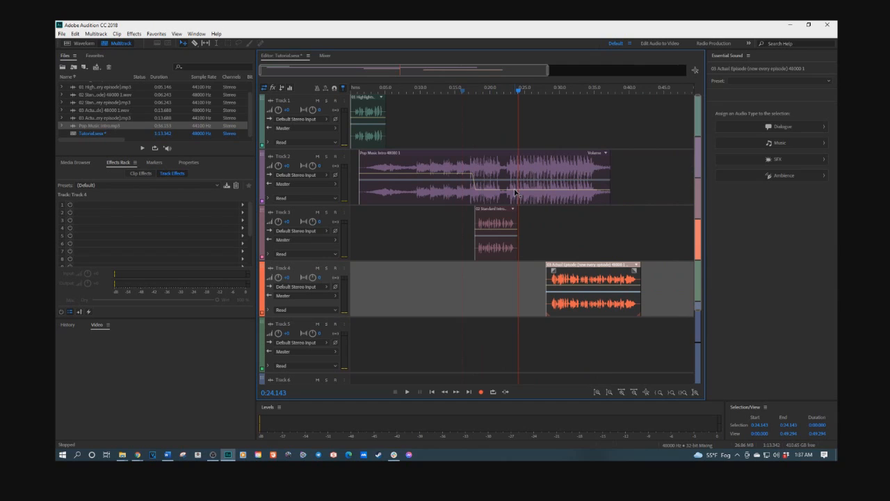
scroll(516, 191, "up", 5)
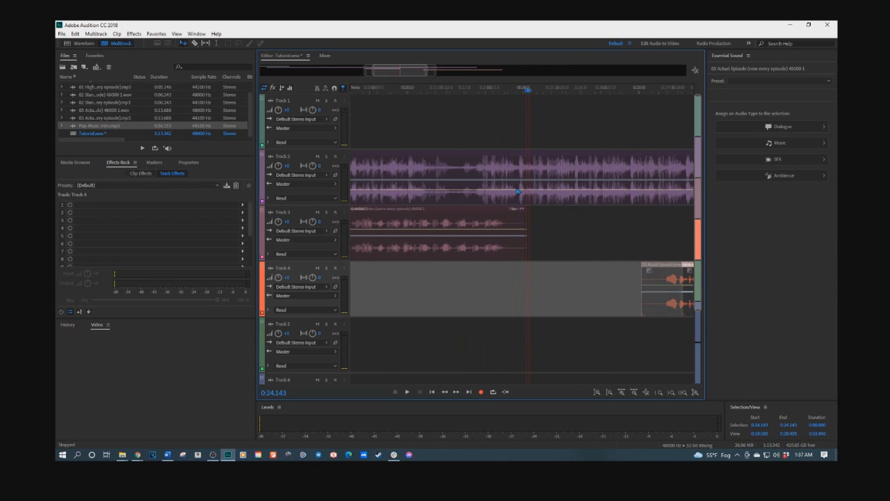
left_click(505, 193)
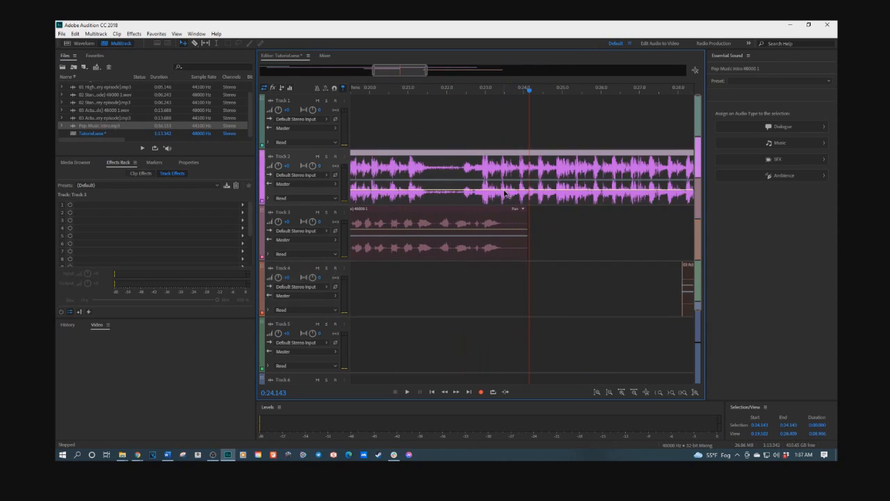
left_click_drag(514, 191, 513, 173)
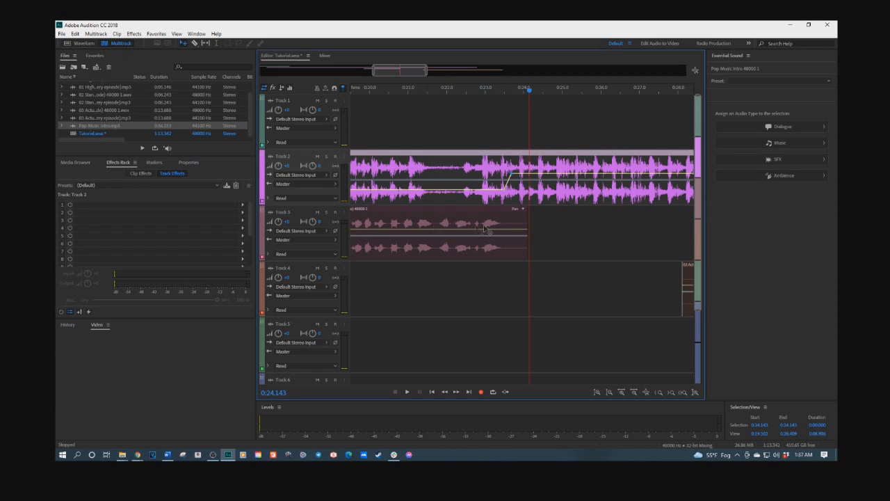
scroll(478, 228, "down", 6)
- Switch to the Word newsletter outline, place it beside the session, and play the arrangement from the start
key("alt+Tab")
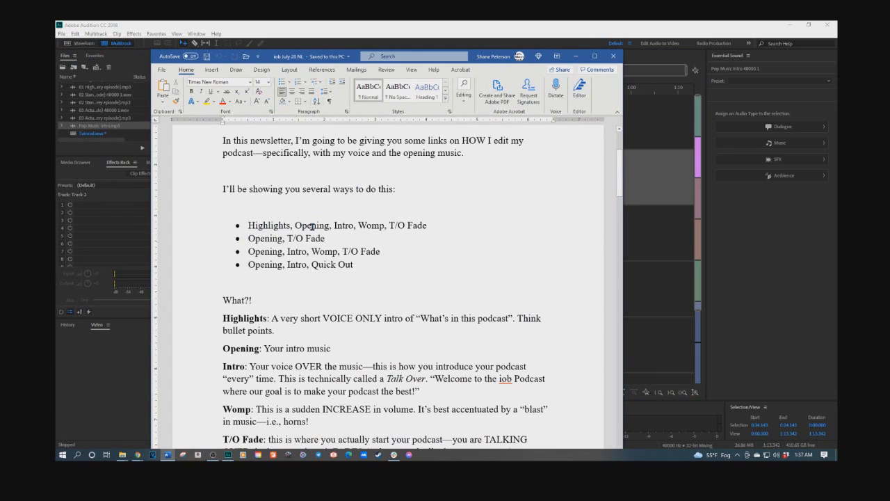
left_click_drag(475, 55, 837, 56)
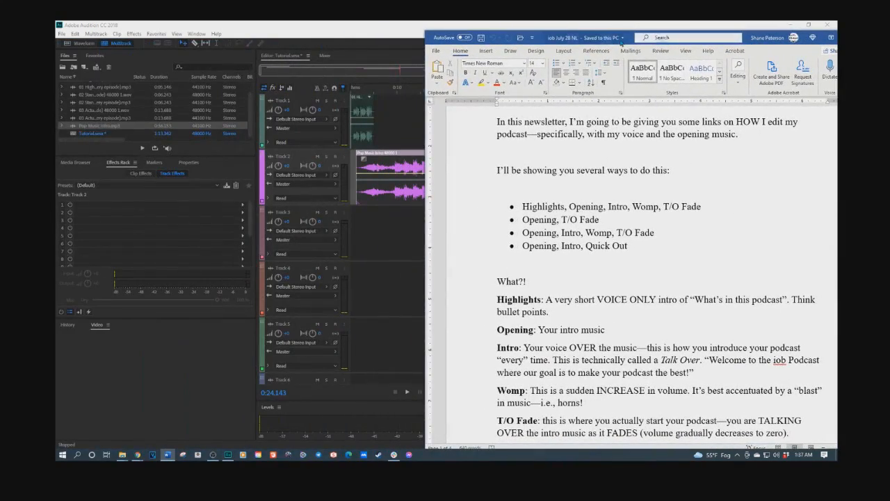
left_click_drag(425, 179, 546, 179)
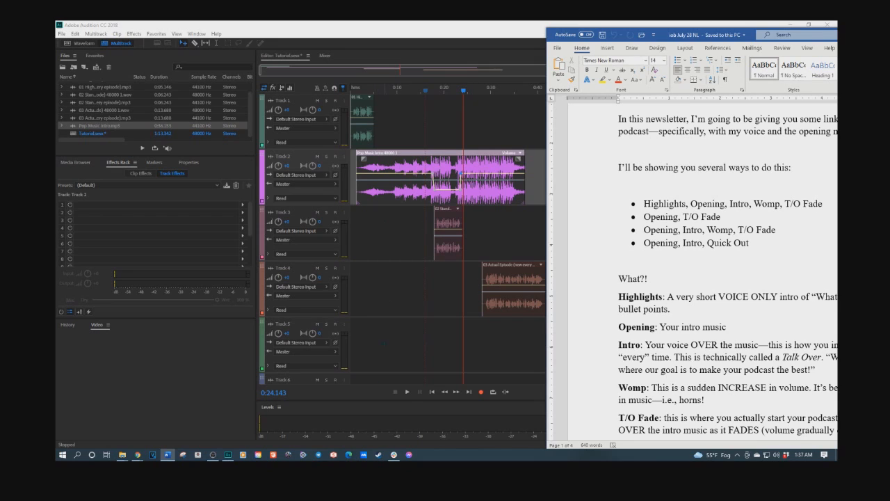
left_click(432, 394)
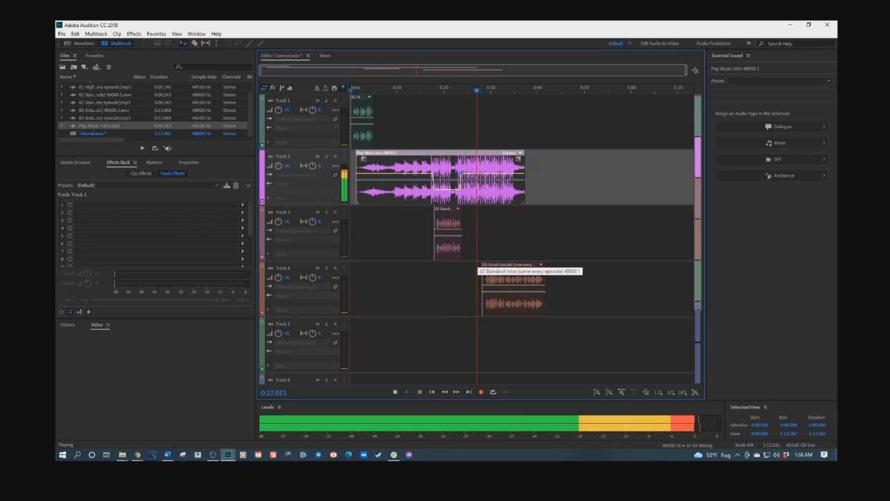
- Nudge Pop Music Intro's volume envelope point near 23 seconds and replay the mix from about 22 seconds
key("space")
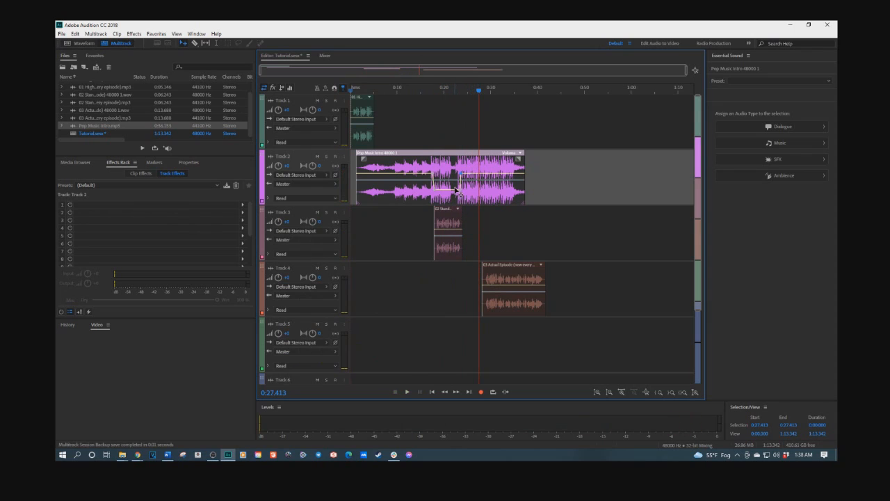
left_click_drag(459, 190, 457, 183)
left_click(453, 90)
key("space")
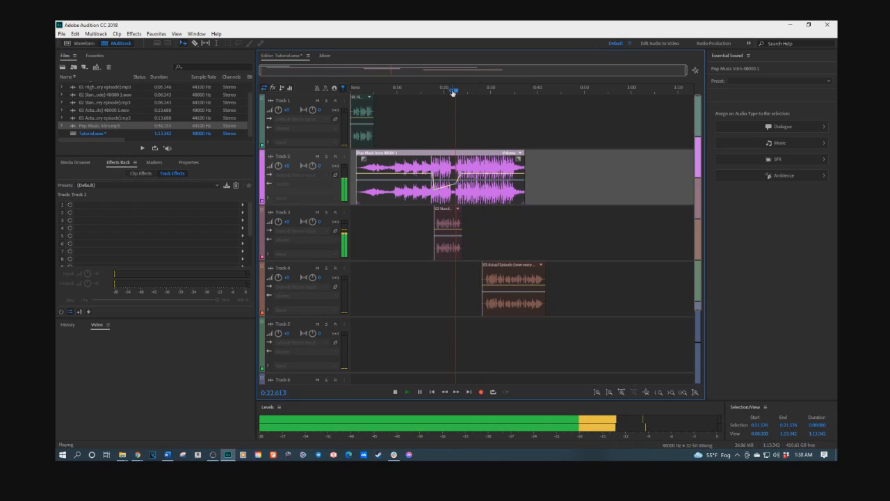
key("space")
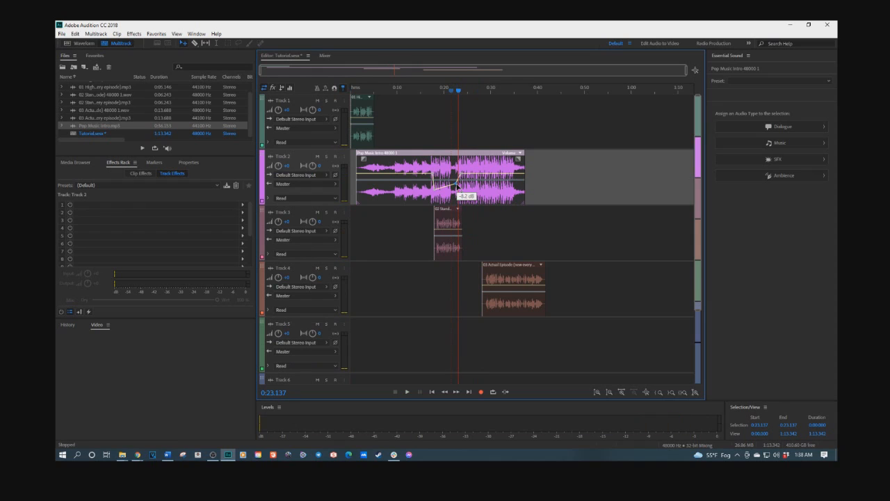
- Lower that same envelope point slightly and replay the mix from about 21.5 seconds
mouse_move(456, 186)
left_mouse_down()
mouse_move(457, 177)
mouse_move(455, 190)
left_mouse_up()
left_click(451, 90)
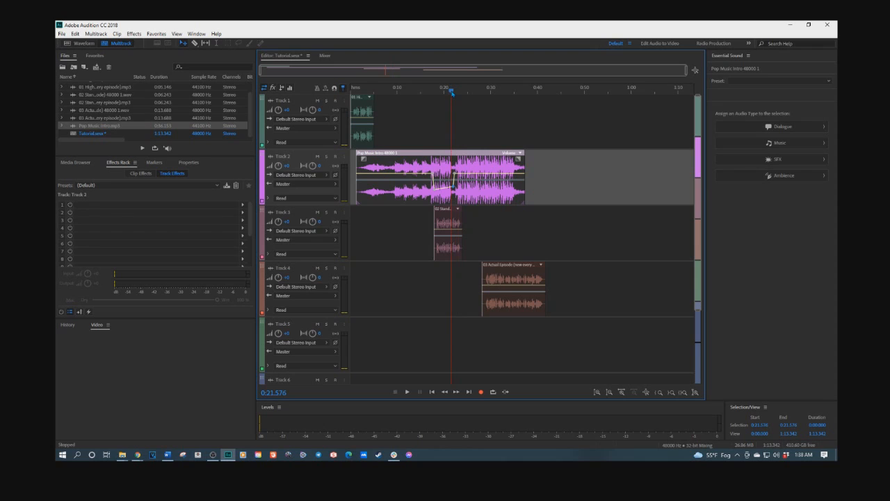
key("space")
key("space")
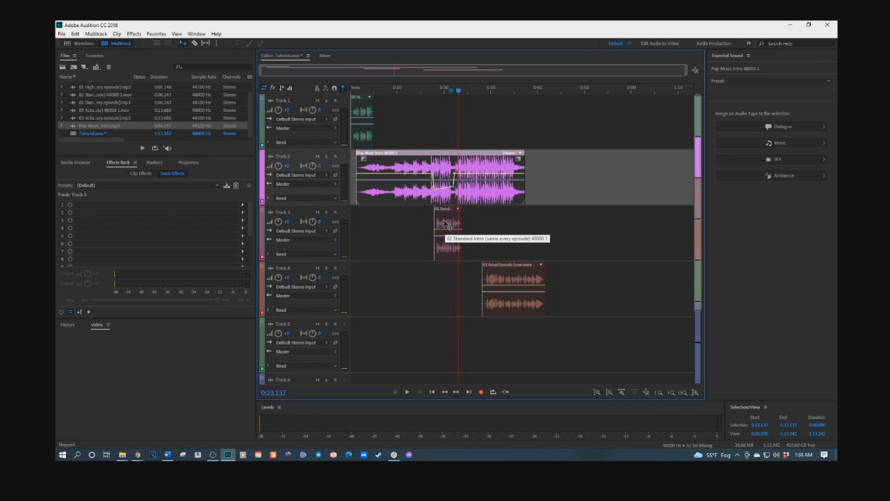
- Zoom in and move the Standard Intro clip about one second earlier, then play from about 21 seconds
scroll(449, 222, "up", 8)
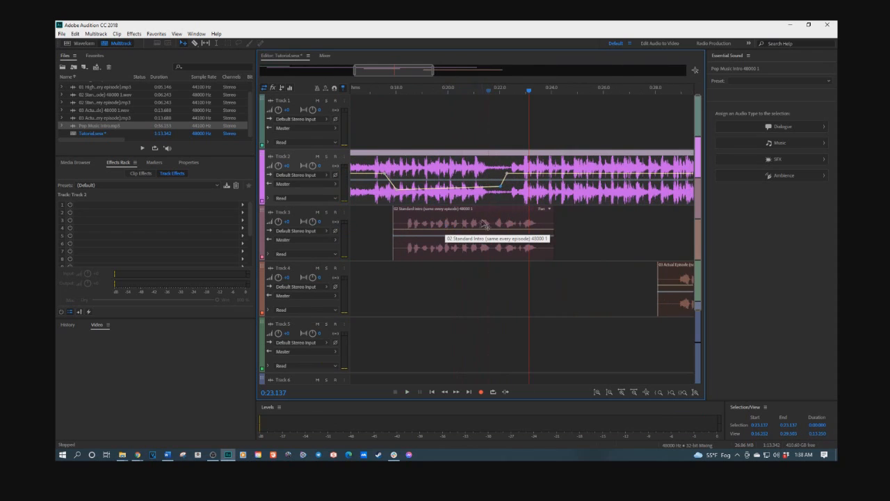
left_click(479, 224)
left_click_drag(480, 224, 459, 209)
left_click(465, 104)
key("space")
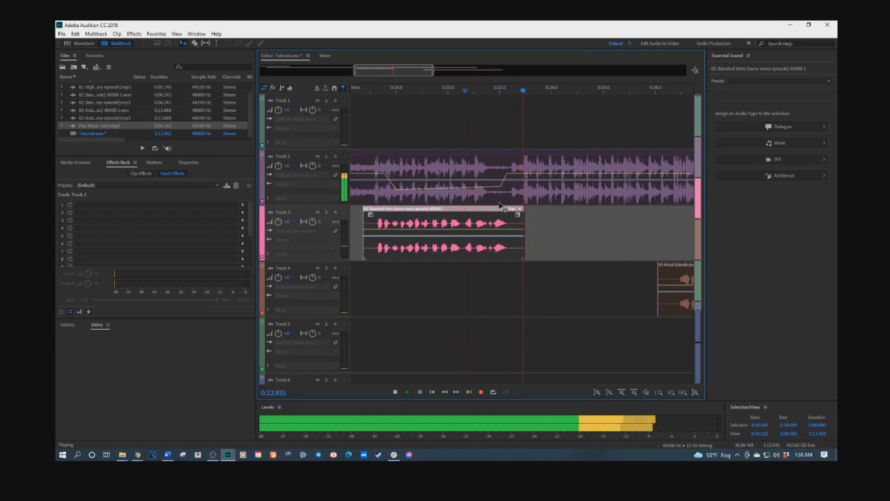
key("space")
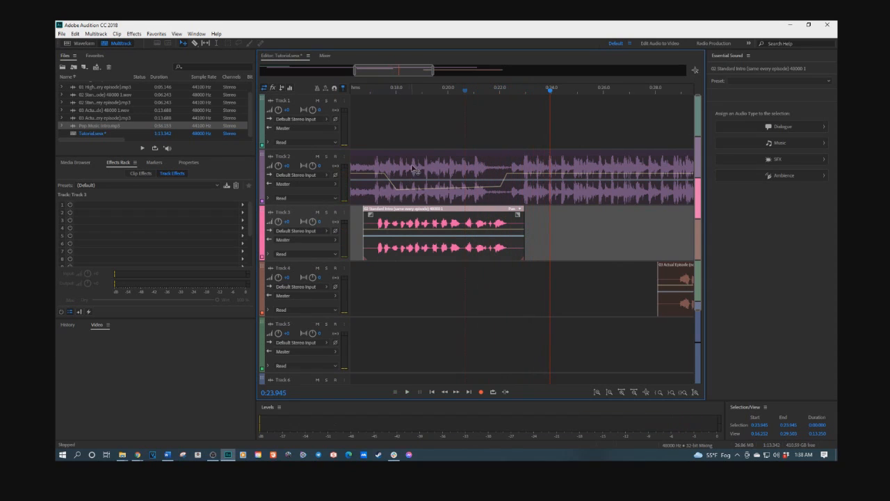
- Play the arrangement from about 16 seconds to review the intro transition
scroll(380, 107, "down", 1)
scroll(385, 120, "down", 3)
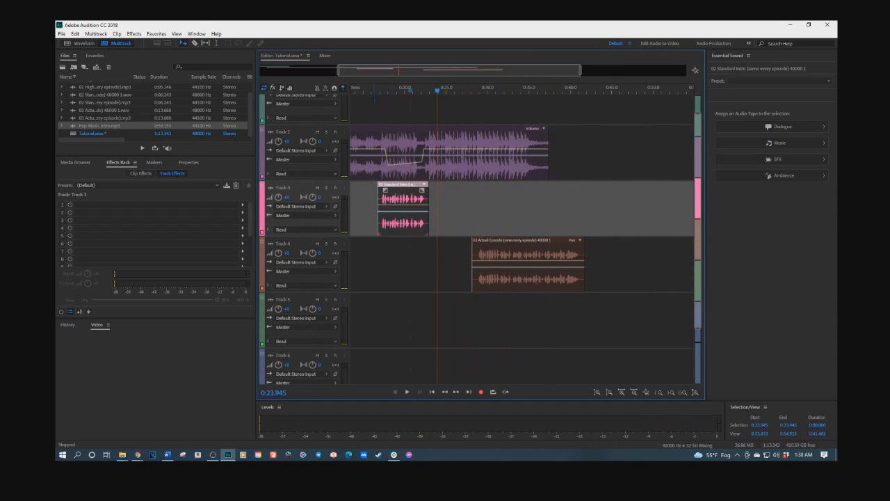
left_click(365, 92)
key("space")
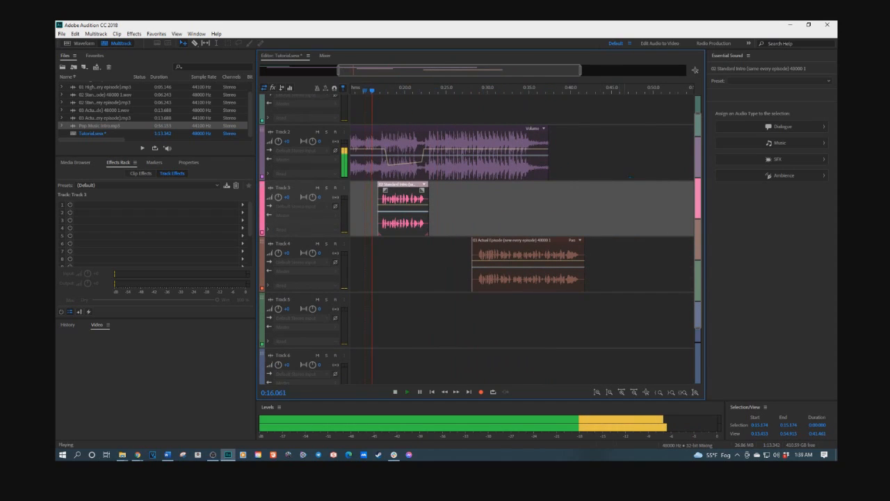
scroll(570, 149, "up", 1)
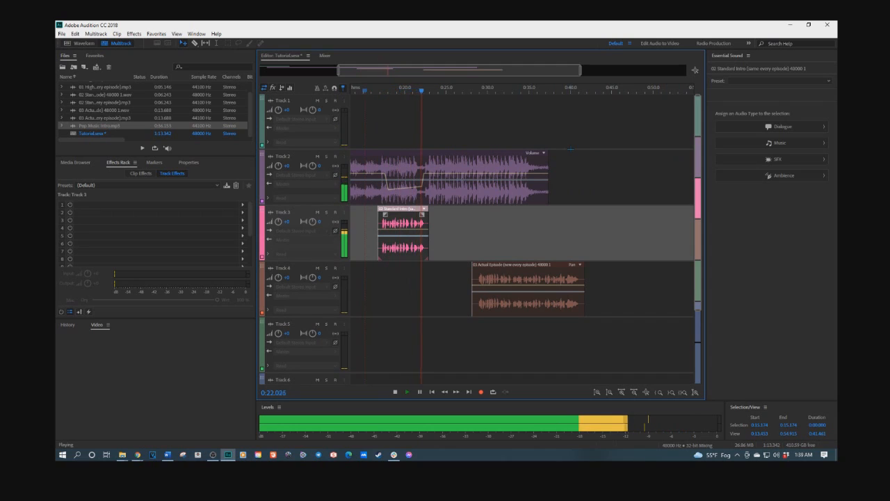
- Fade Pop Music Intro out by pulling its volume envelope from about 25 seconds down to minimum at the clip's end
left_click(445, 178)
key("space")
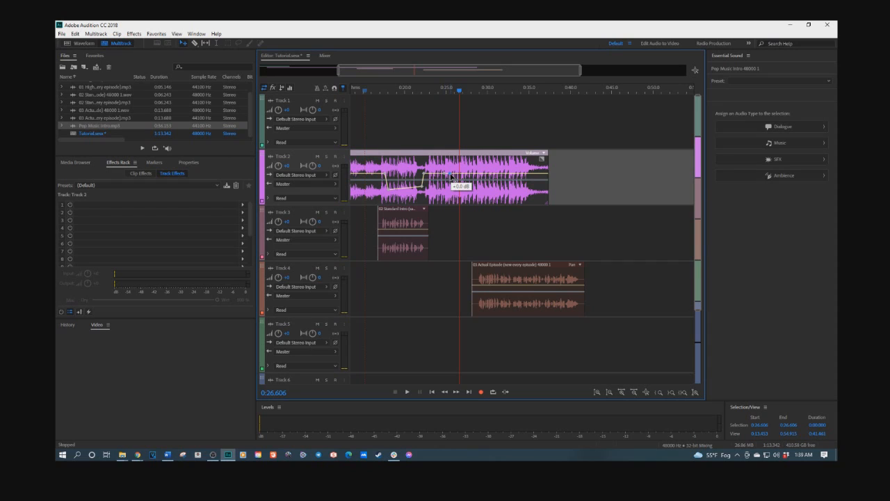
left_click_drag(451, 175, 543, 203)
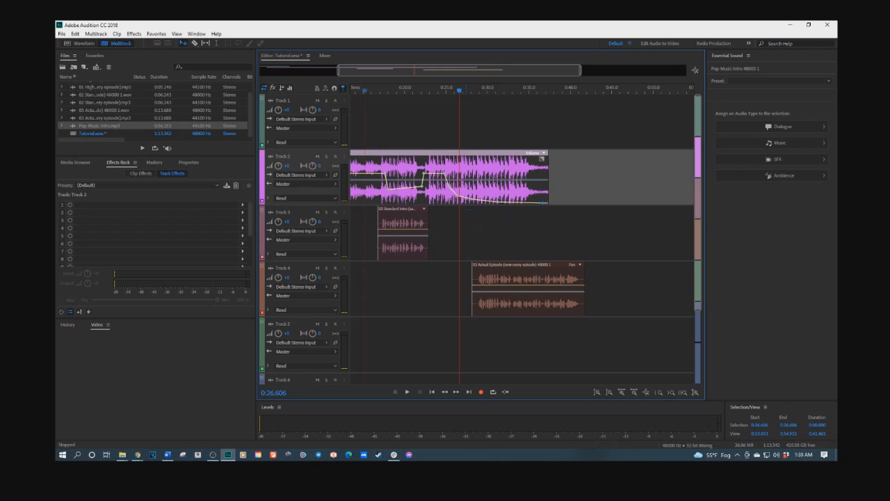
- Move Actual Episode earlier to start at about 24.5 seconds and play from about 20 seconds
left_click_drag(499, 271, 468, 269)
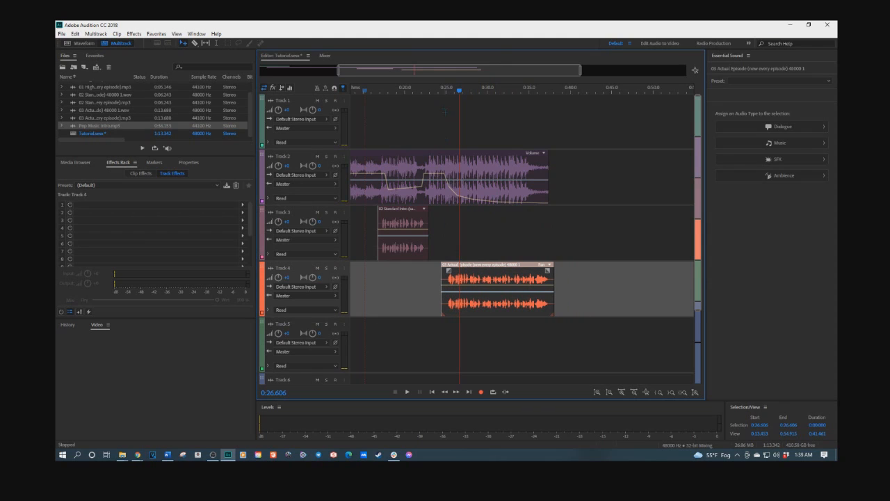
left_click(446, 90)
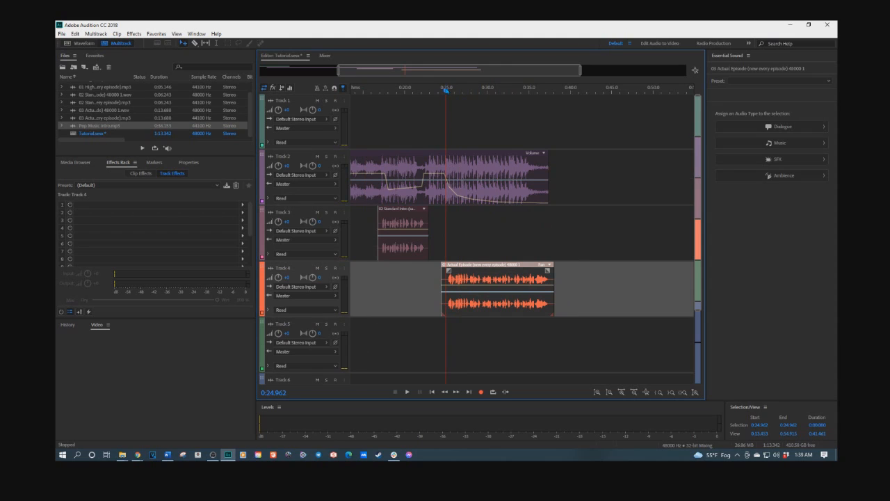
scroll(447, 174, "up", 4)
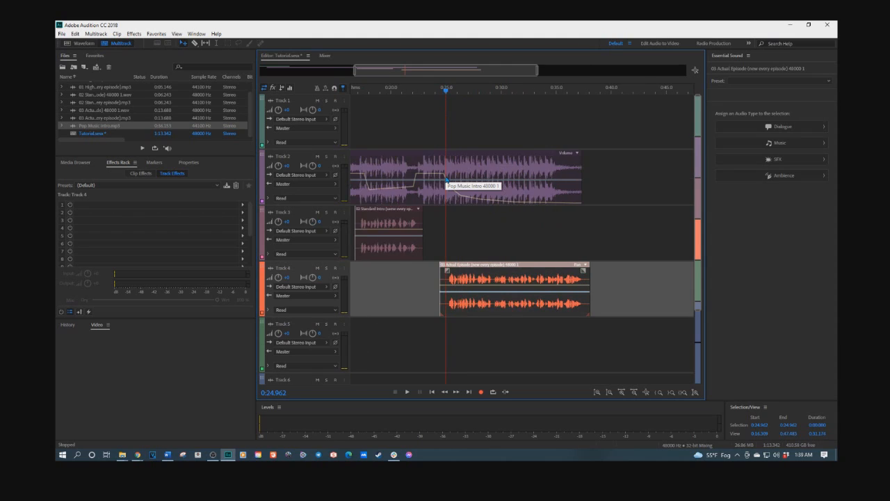
scroll(446, 180, "up", 1)
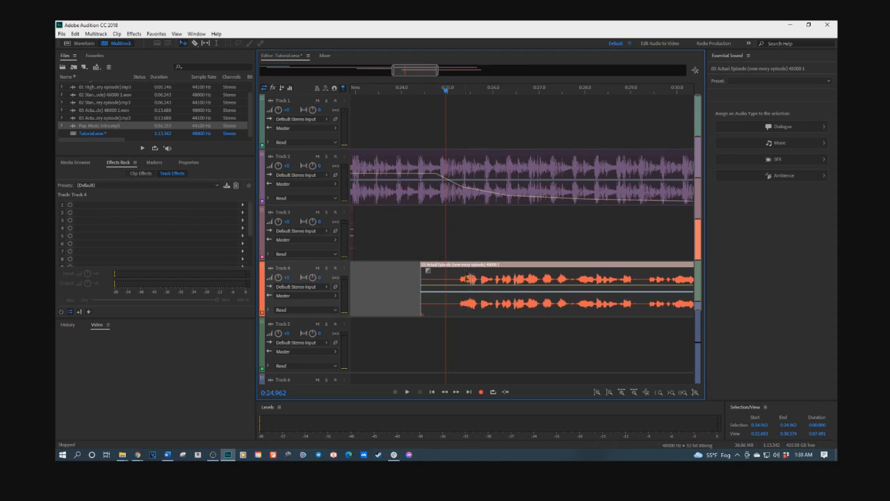
scroll(451, 199, "down", 6)
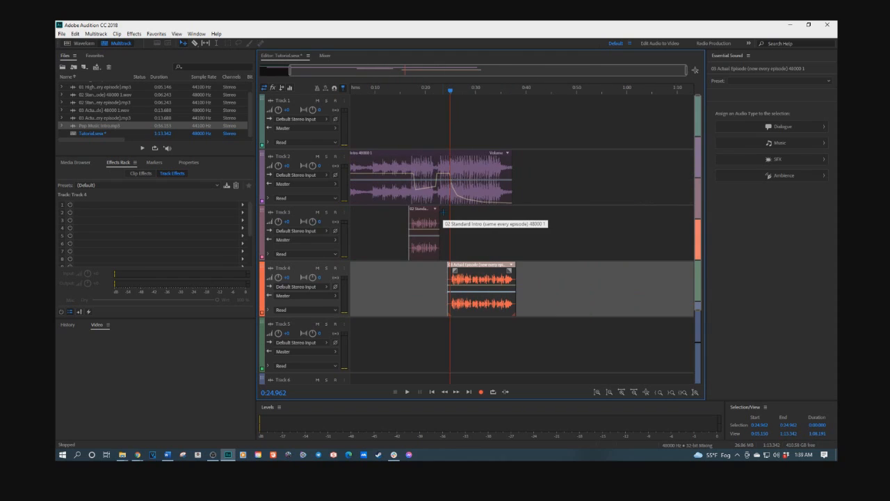
left_click(437, 91)
key("space")
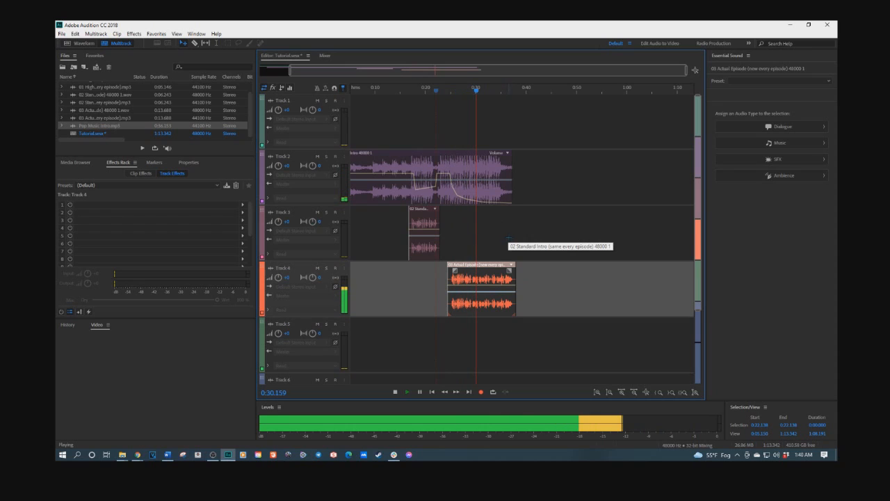
key("space")
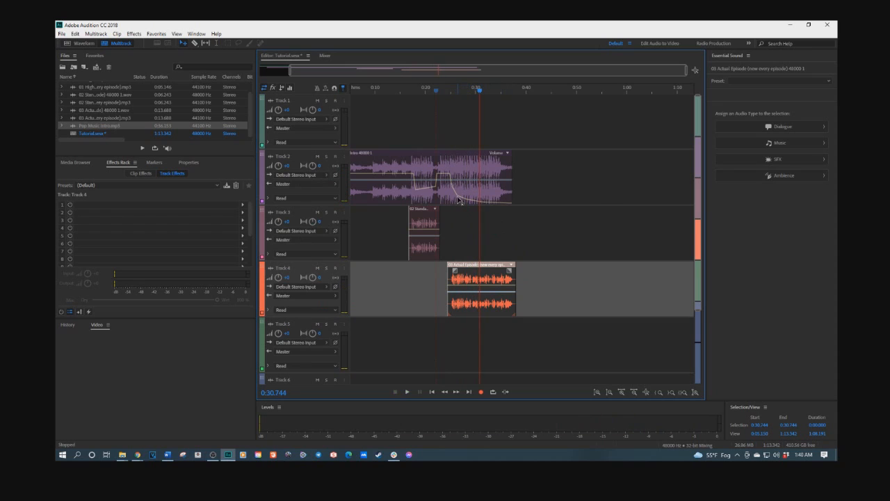
- Set Pop Music Intro's fading envelope point to about -50 dB near the clip's end and replay from about 22 seconds
left_click(459, 200)
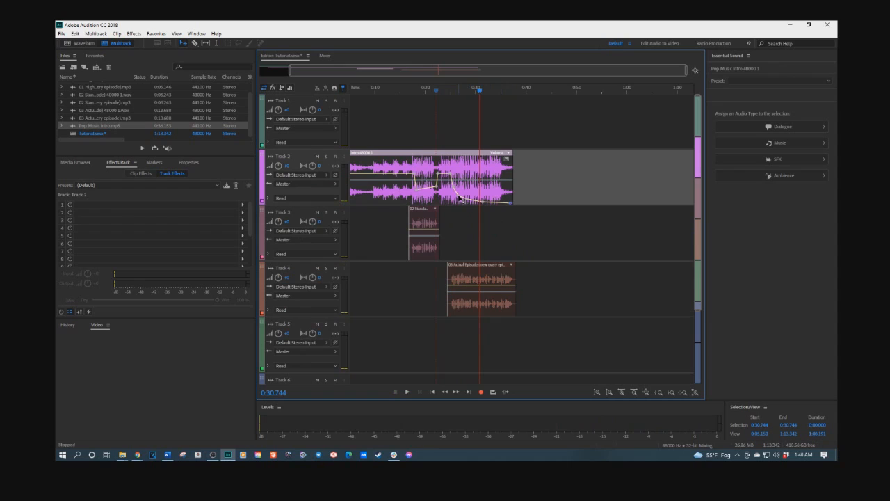
left_click_drag(459, 200, 470, 195)
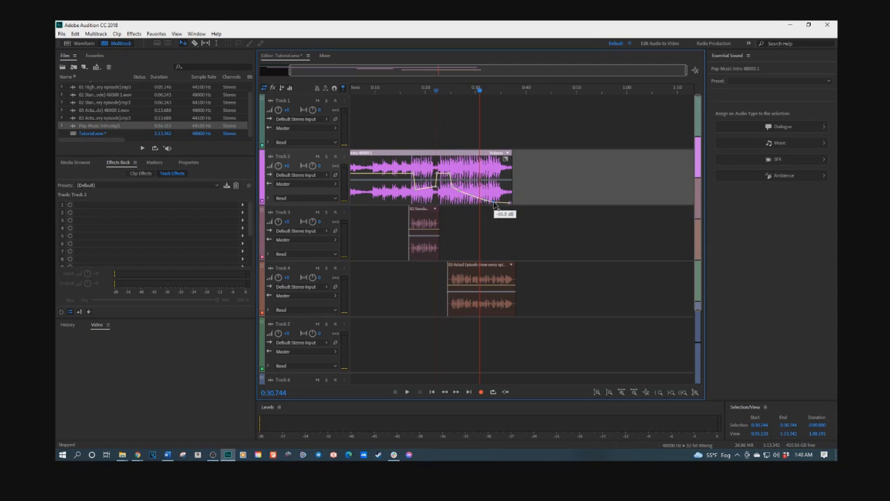
left_click(431, 92)
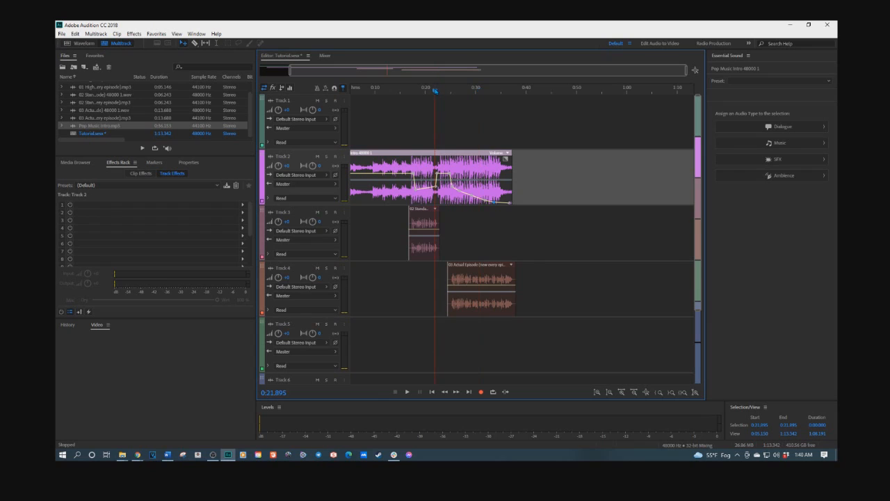
key("space")
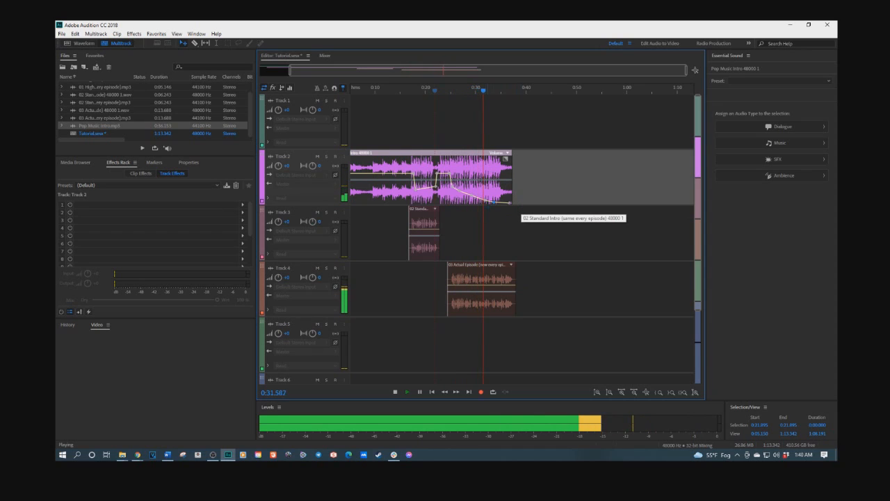
key("space")
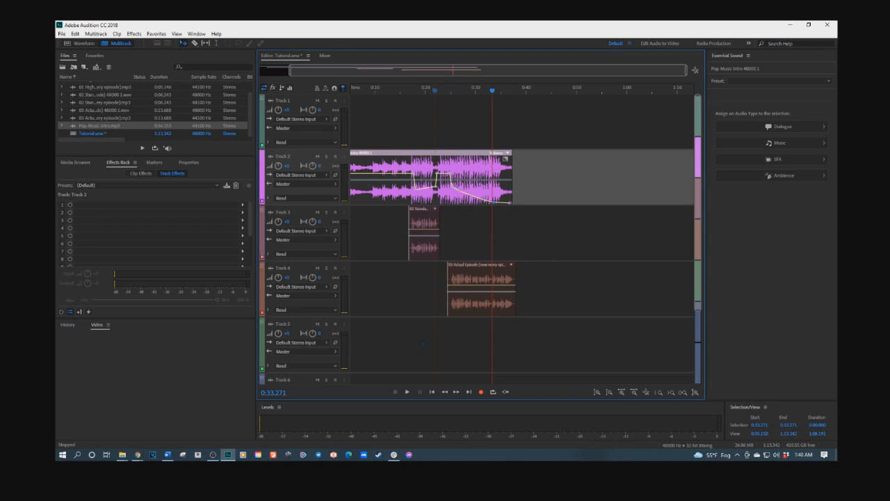
- Zoom out to the full session and switch back to the Word newsletter outline beside it
scroll(388, 337, "down", 1)
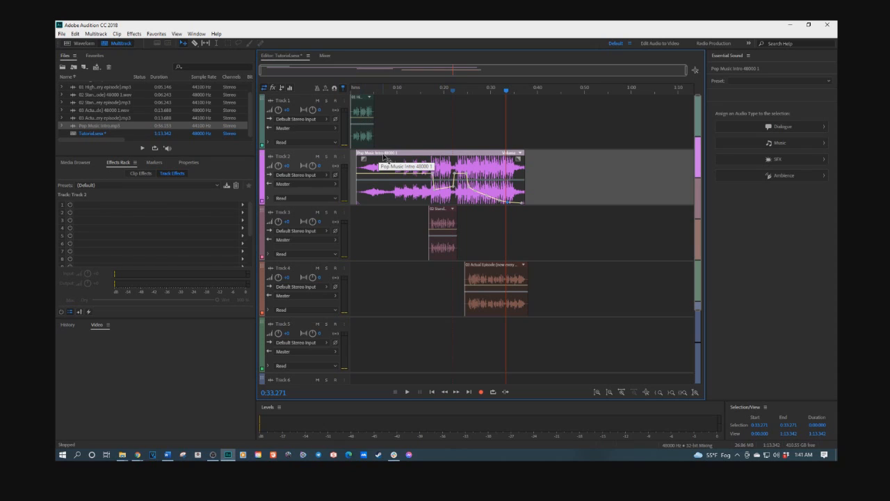
left_click(437, 214, "ctrl")
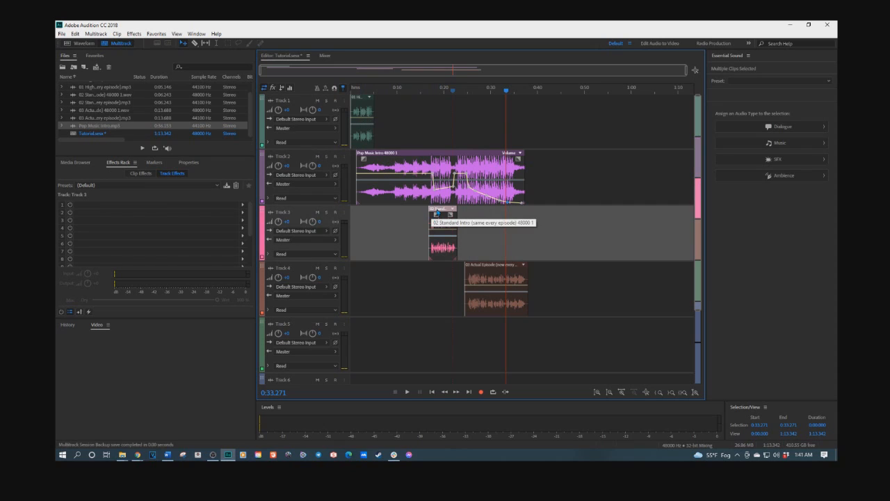
left_click(442, 154, "ctrl")
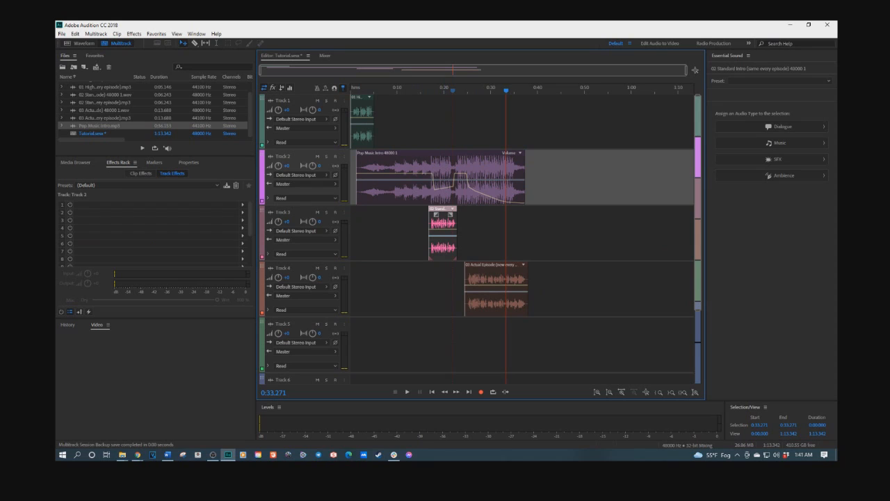
left_click(167, 455)
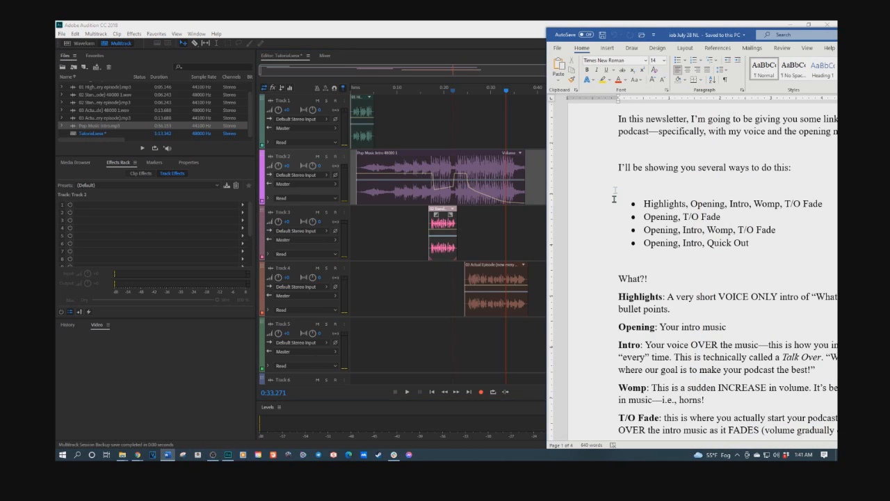